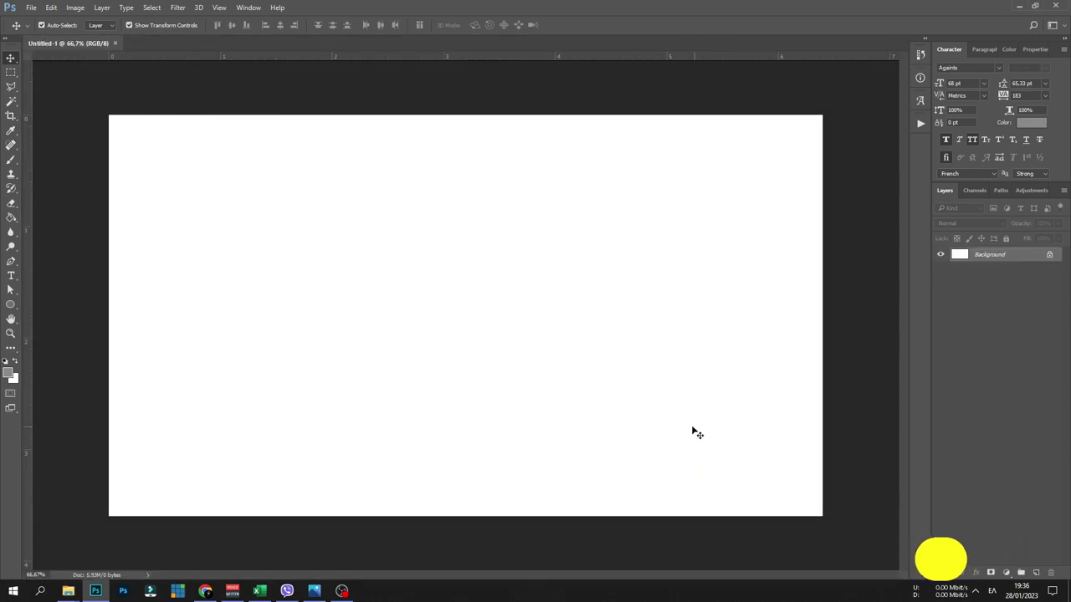
# Unlock the Background layer and add a new empty layer above it.
pyautogui.click(1049, 255)
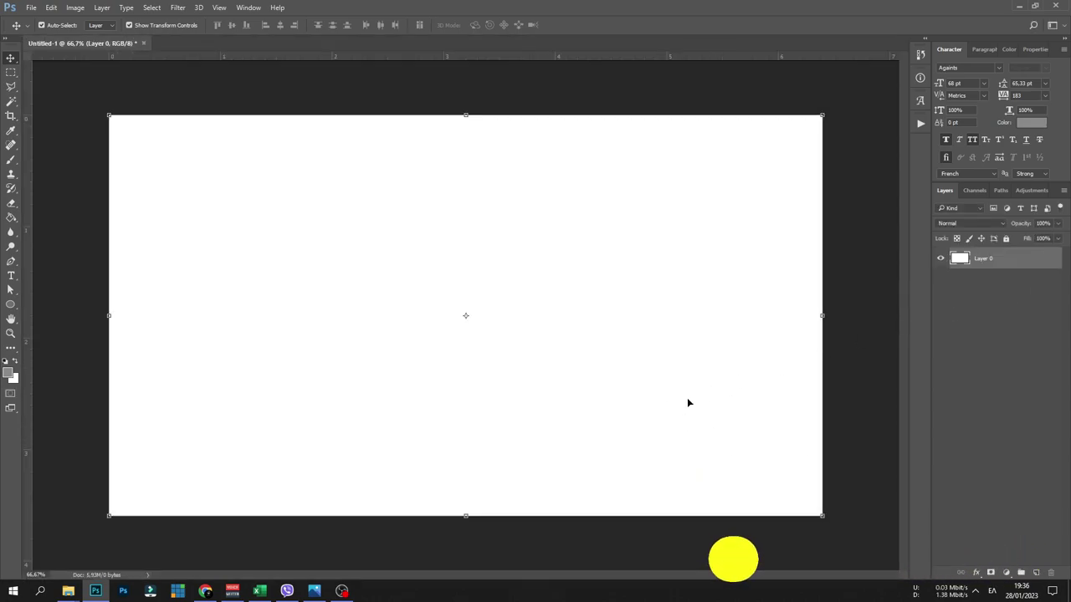
pyautogui.click(1035, 573)
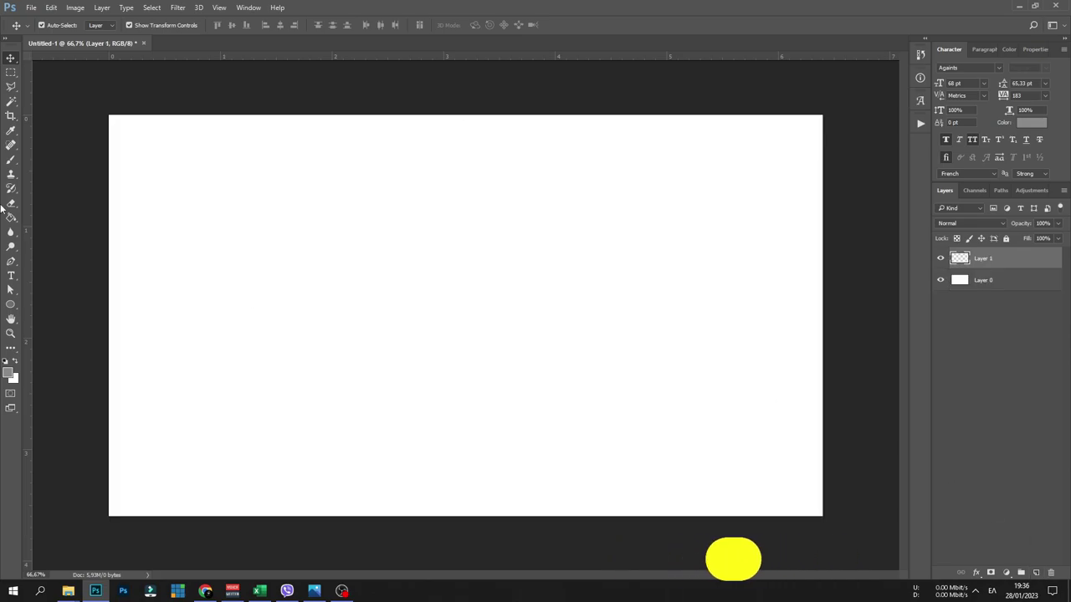
# Select a rectangular area in the canvas's lower-left corner and fill it with the gray foreground color on Layer 1.
pyautogui.rightClick(11, 72)
pyautogui.moveTo(102, 451); pyautogui.dragTo(286, 524)
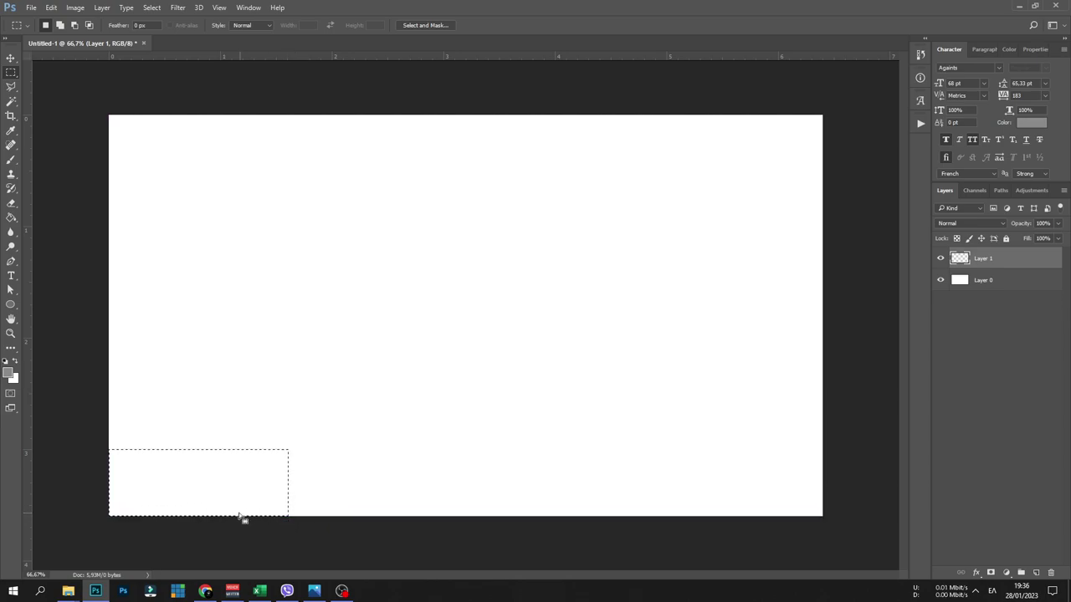
pyautogui.rightClick(11, 218)
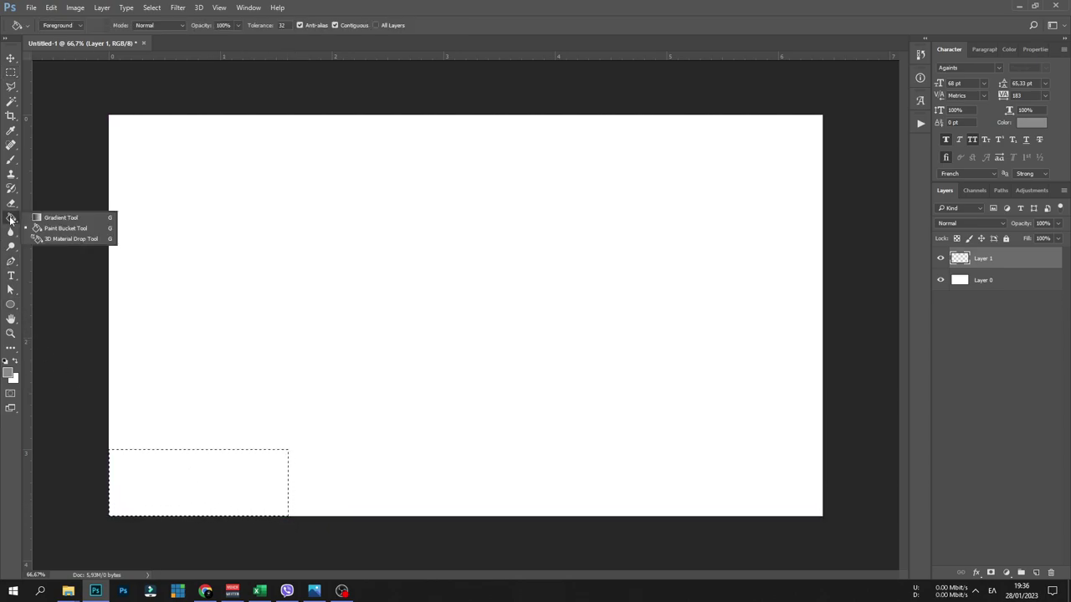
pyautogui.click(154, 477)
pyautogui.click(151, 481)
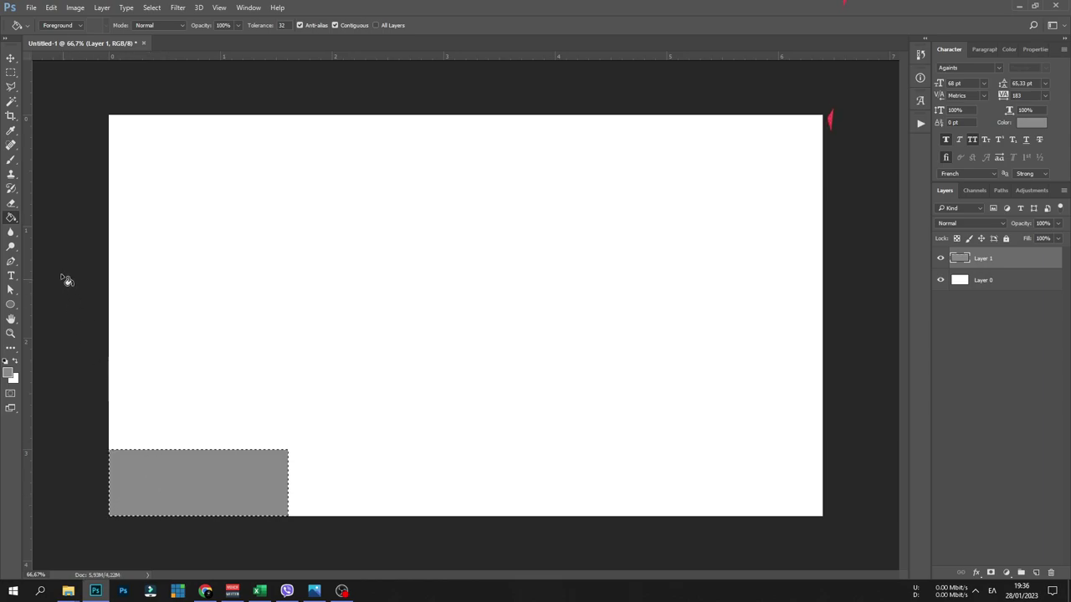
# Place a horizontal guide through the gray rectangle's middle and shrink the rectangle's height so its bottom edge meets the guide.
pyautogui.rightClick(11, 58)
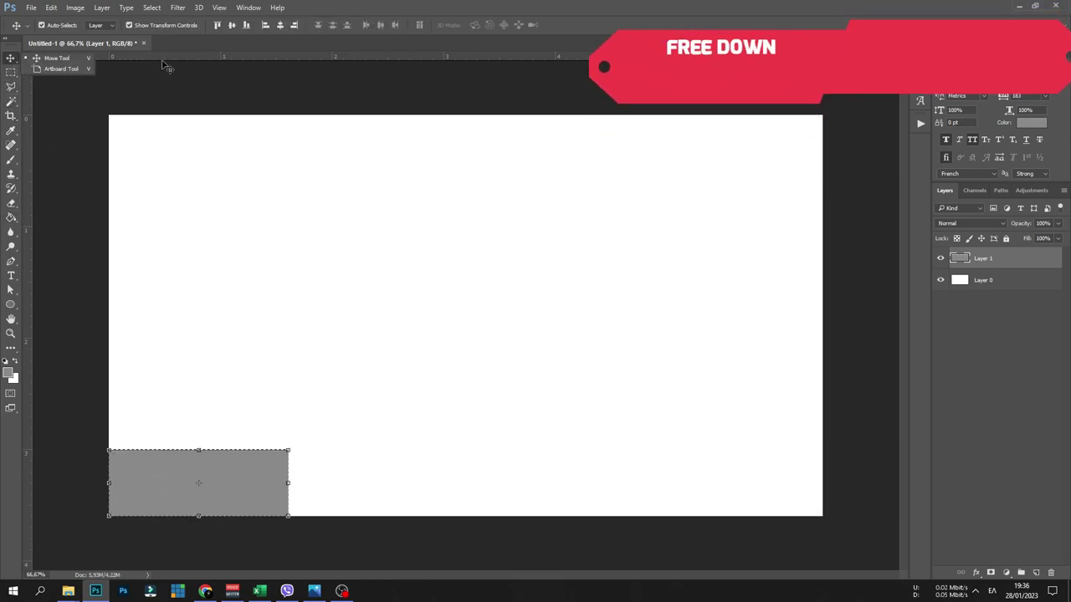
pyautogui.moveTo(181, 55); pyautogui.dragTo(198, 482)
pyautogui.press('Return')
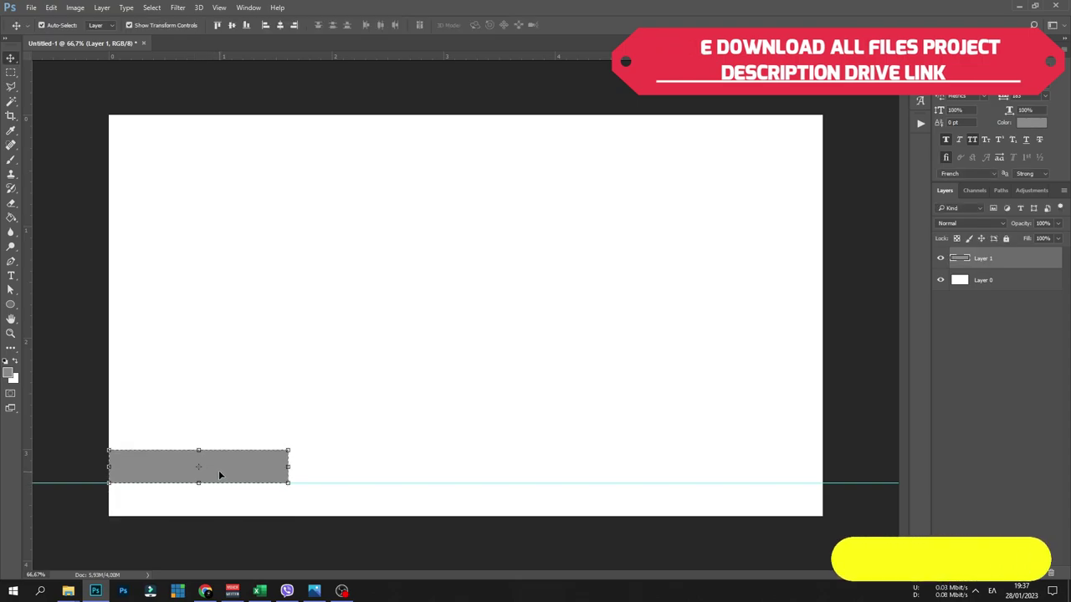
# Duplicate Layer 1 and move the copy directly below the original rectangle, filling the area under the guide.
pyautogui.moveTo(1010, 260); pyautogui.dragTo(1037, 574)
pyautogui.moveTo(245, 470); pyautogui.dragTo(244, 499)
# Enable a Gradient Overlay on Layer 1, the upper gray rectangle.
pyautogui.click(246, 469)
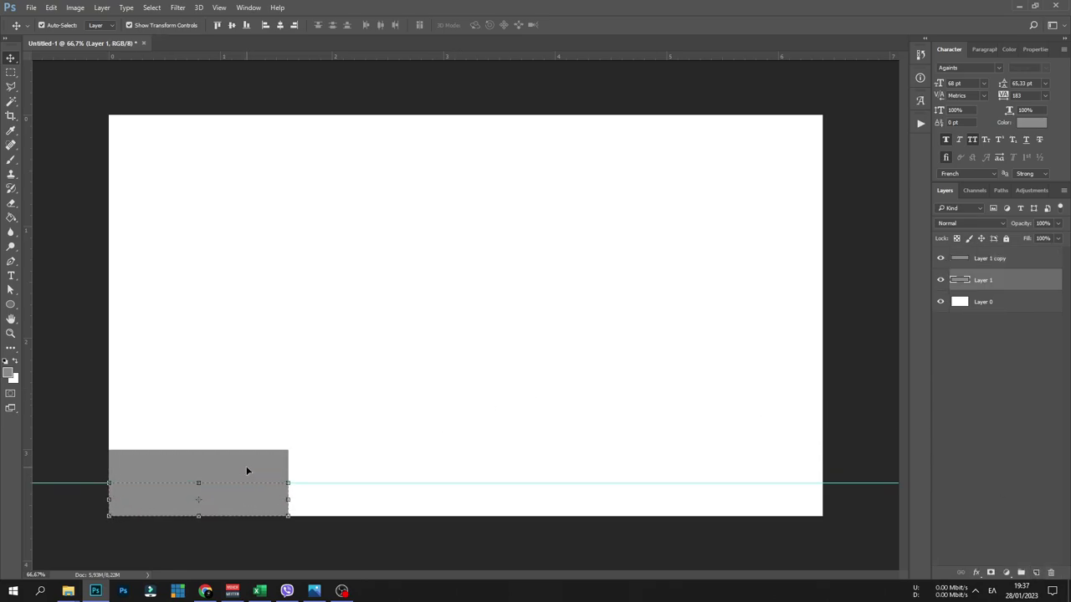
pyautogui.doubleClick(1018, 284)
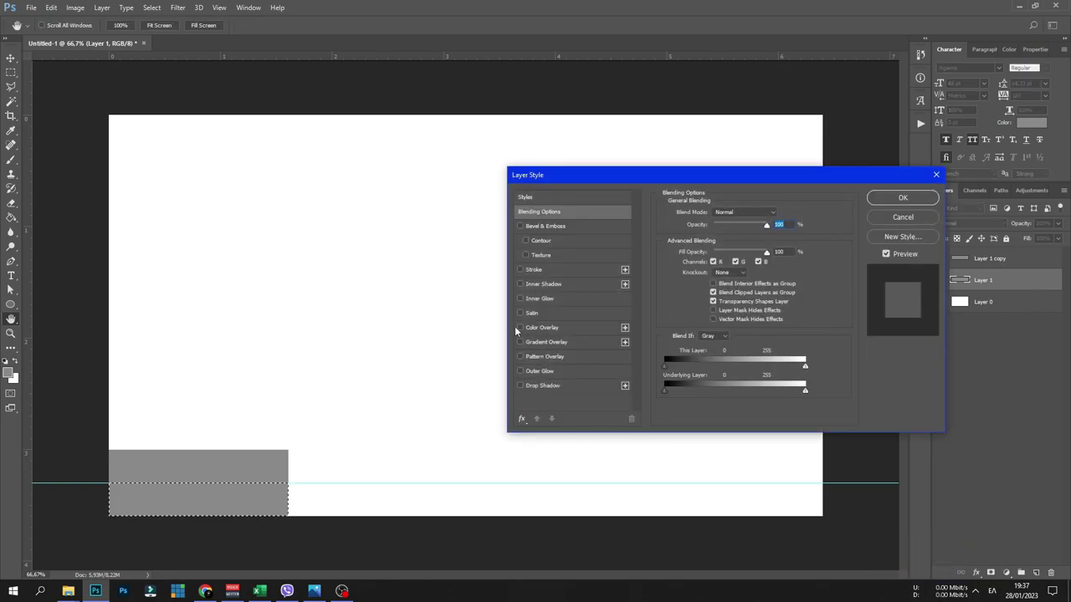
pyautogui.click(519, 342)
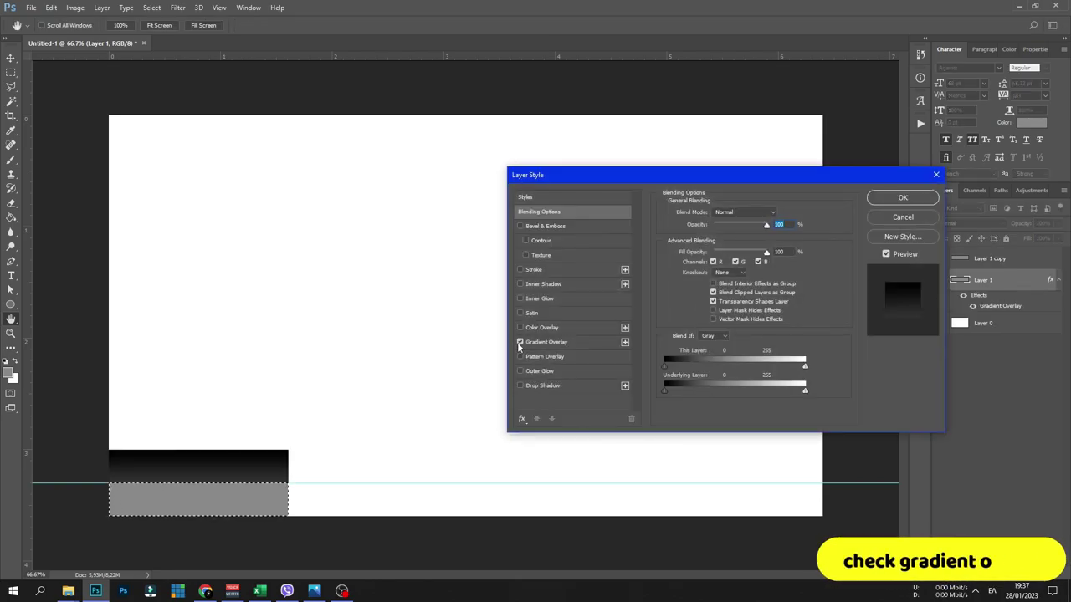
pyautogui.click(541, 346)
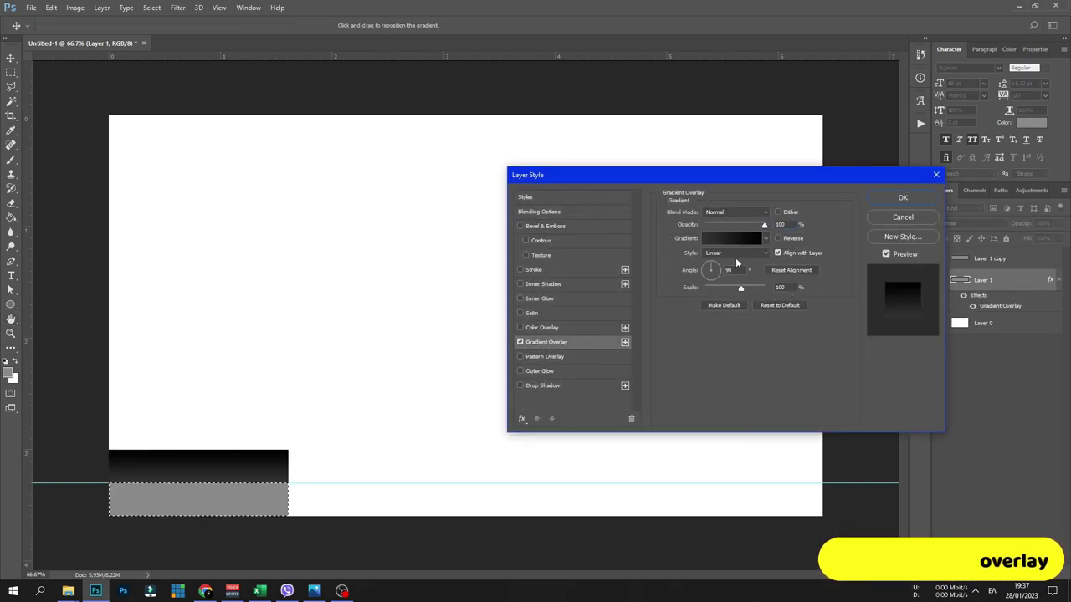
# Set the end color stop of Layer 1's overlay gradient to white (ffffff) and apply the layer style.
pyautogui.click(734, 240)
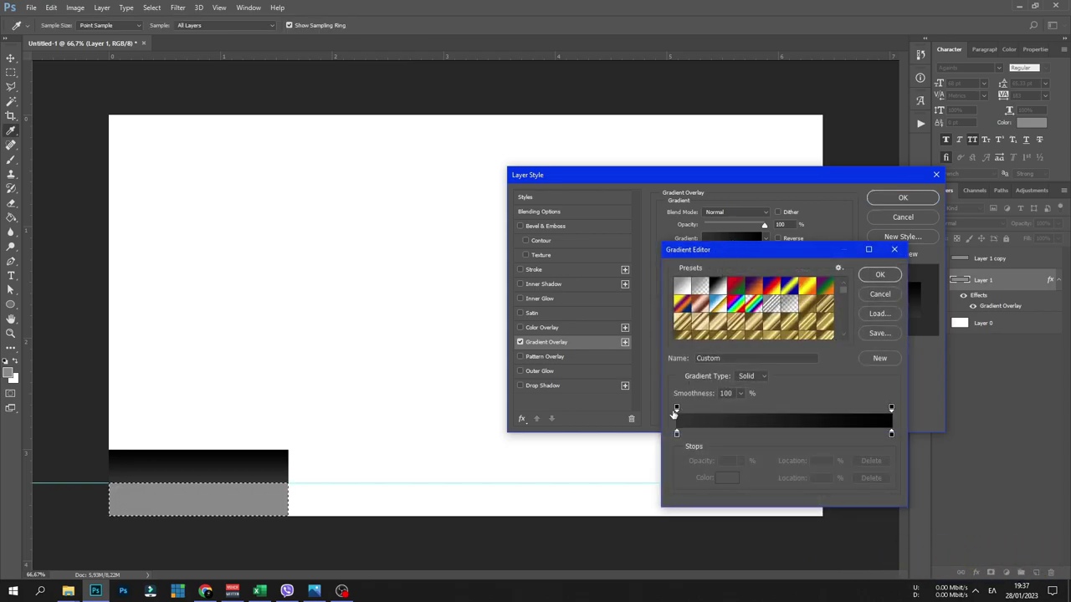
pyautogui.click(892, 433)
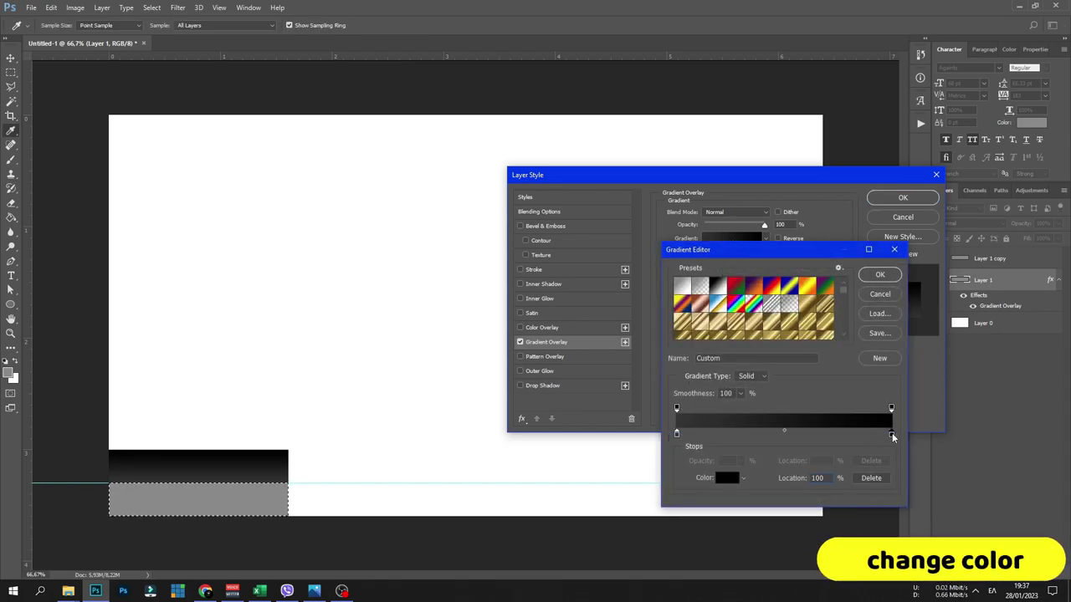
pyautogui.click(731, 478)
pyautogui.moveTo(748, 423); pyautogui.dragTo(705, 355)
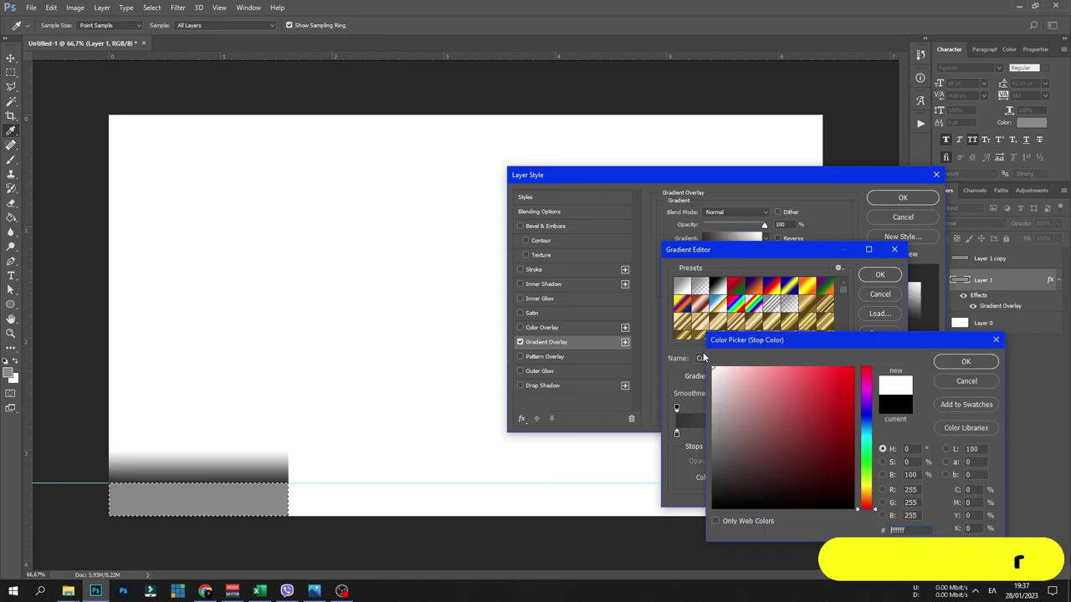
pyautogui.click(961, 365)
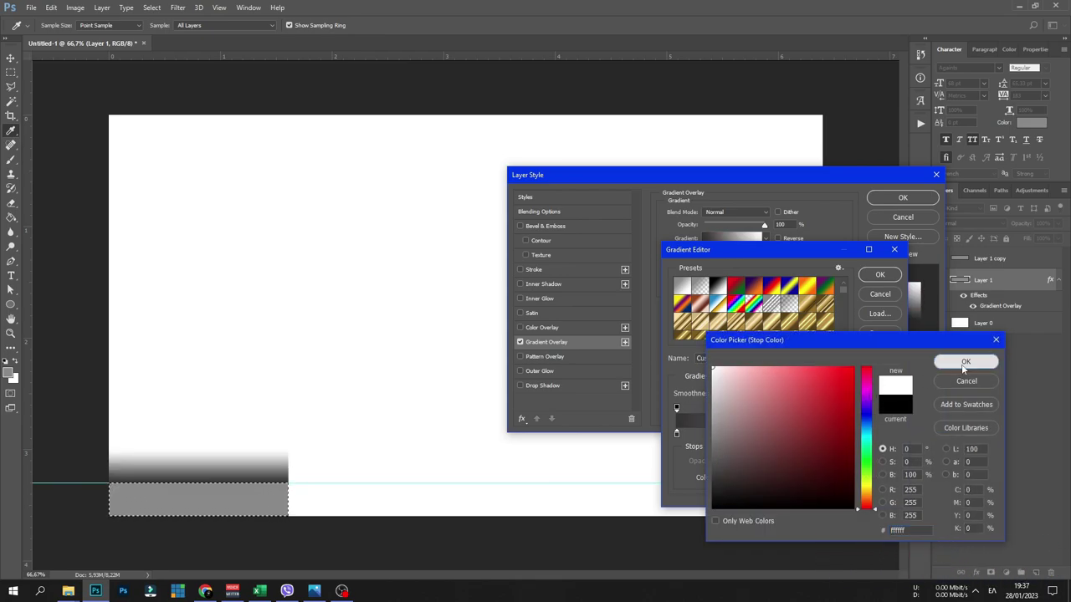
pyautogui.click(879, 276)
pyautogui.click(902, 197)
pyautogui.press('v')
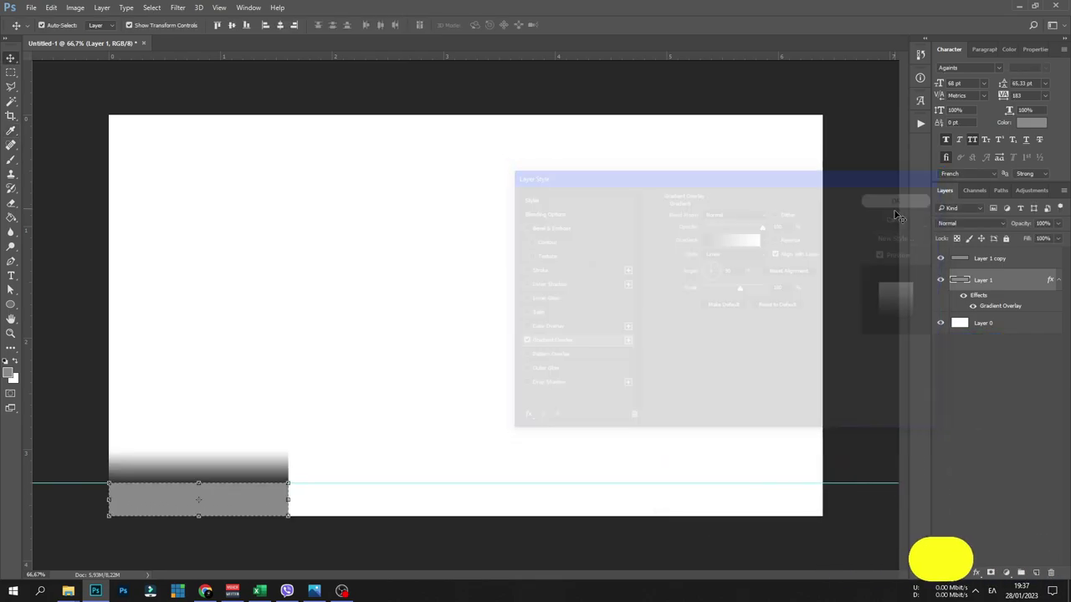
# Add a Gradient Overlay with Reverse enabled to Layer 1 copy so it mirrors the upper rectangle's gradient.
pyautogui.click(1022, 261)
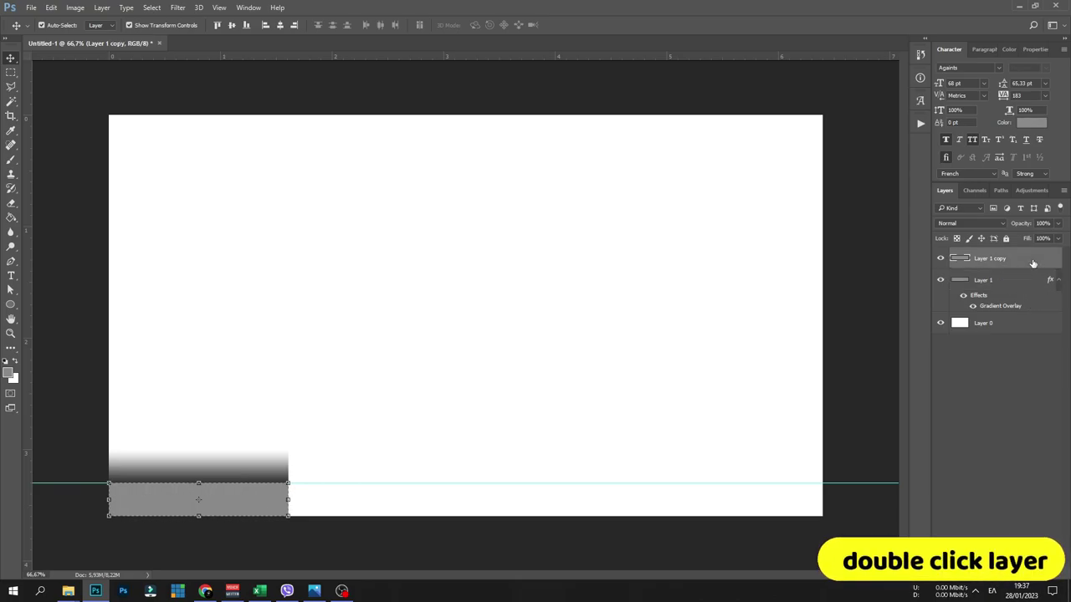
pyautogui.doubleClick(1023, 262)
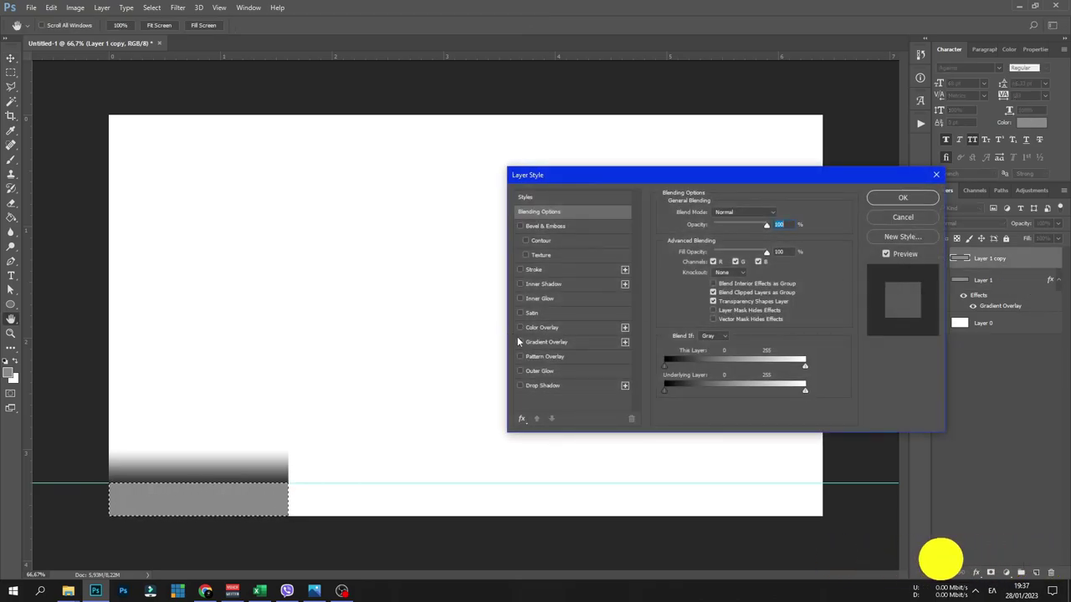
pyautogui.click(520, 343)
pyautogui.click(549, 342)
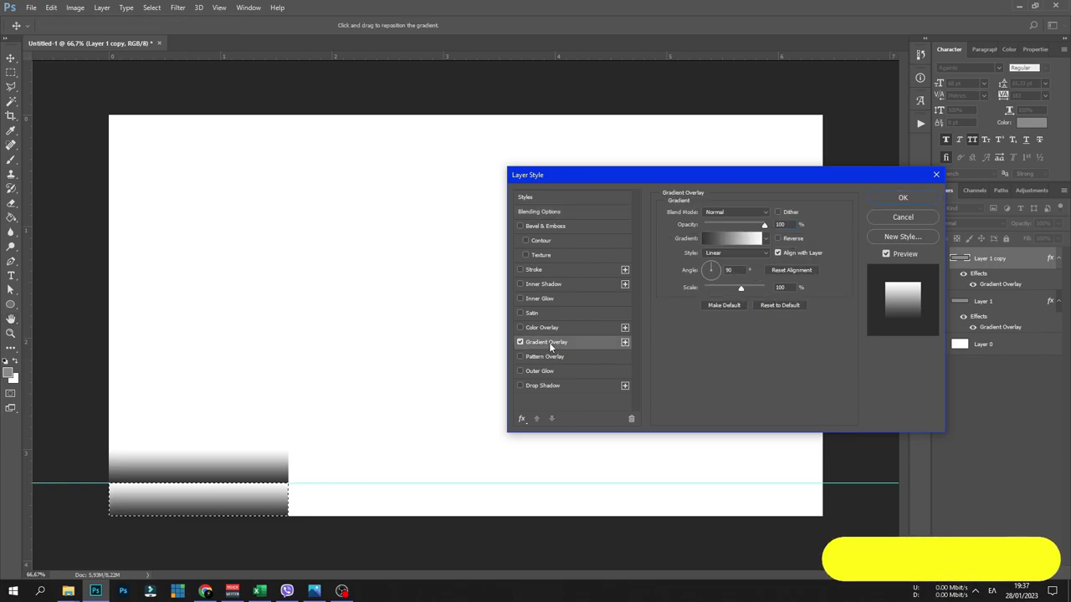
pyautogui.click(778, 239)
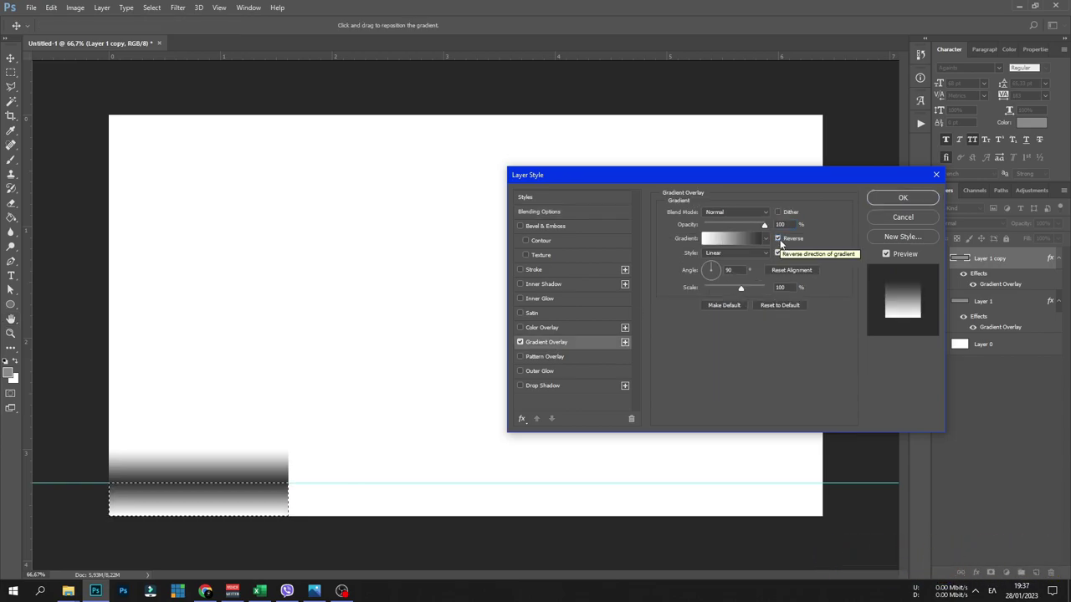
pyautogui.click(901, 201)
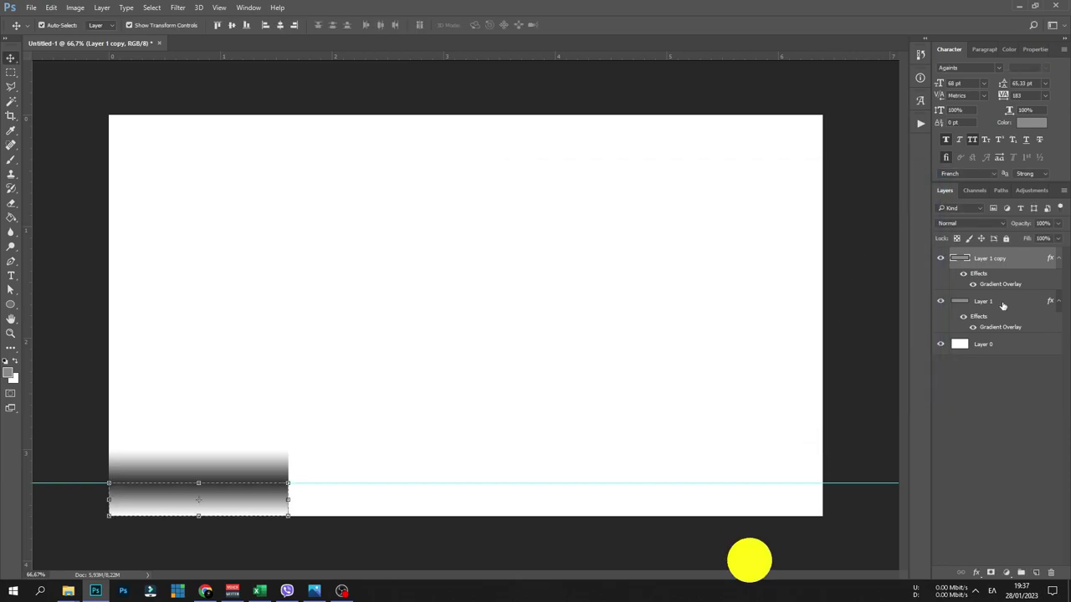
# Duplicate Layer 1 and Layer 1 copy together and move the duplicates to the right of the originals.
pyautogui.click(1003, 304)
pyautogui.keyDown('shift'); pyautogui.click(1002, 272); pyautogui.keyUp('shift')
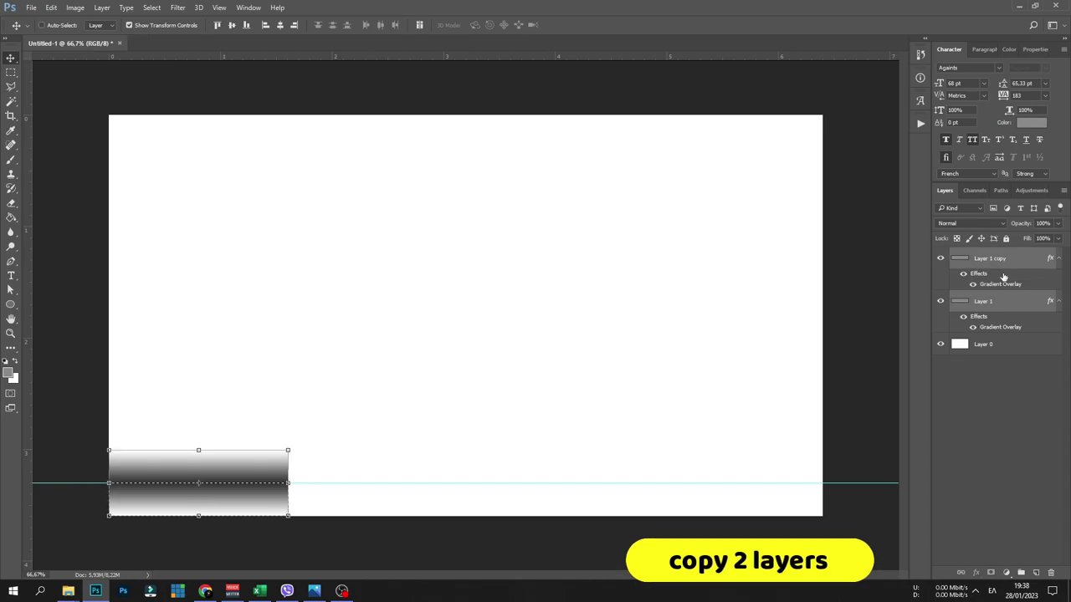
pyautogui.hotkey('ctrl', 'j')
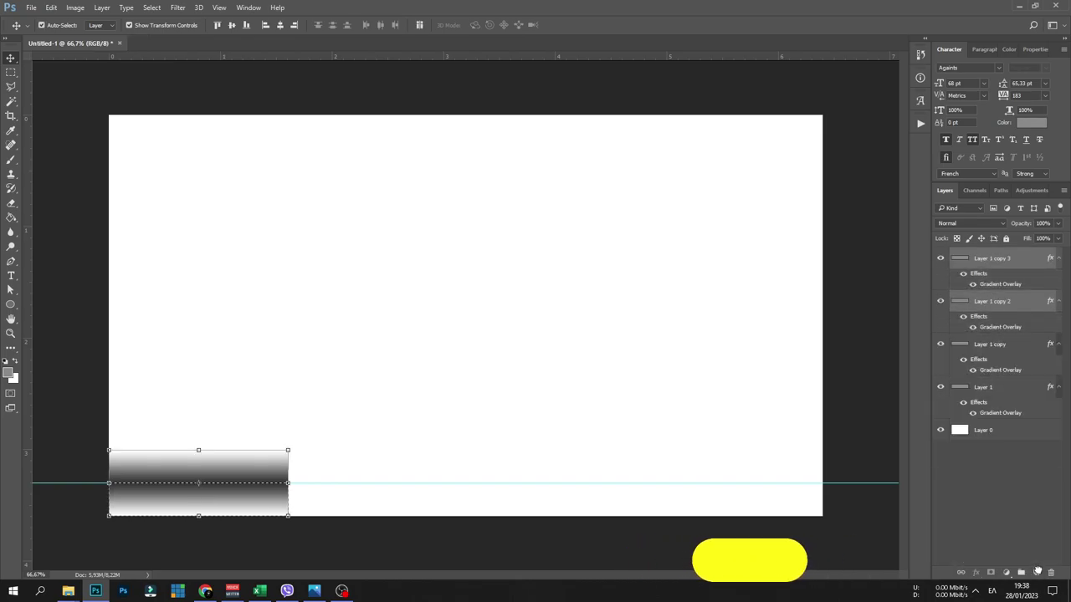
pyautogui.moveTo(253, 466); pyautogui.dragTo(344, 484)
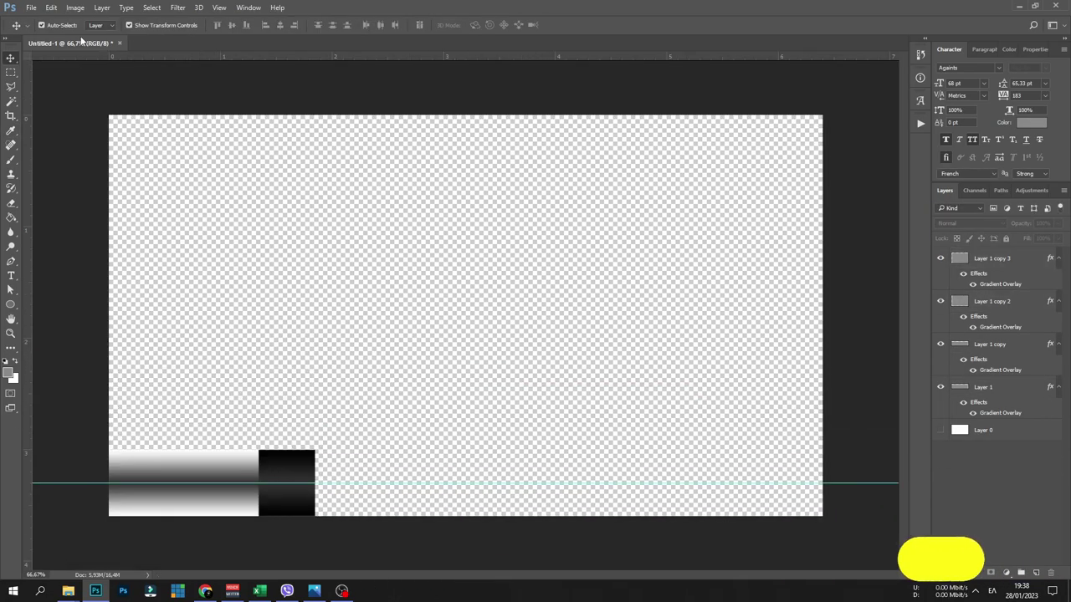
# Save the scoreboard graphic in the Test1 folder as a PNG file named ScoreBoard.
pyautogui.click(30, 8)
pyautogui.click(52, 130)
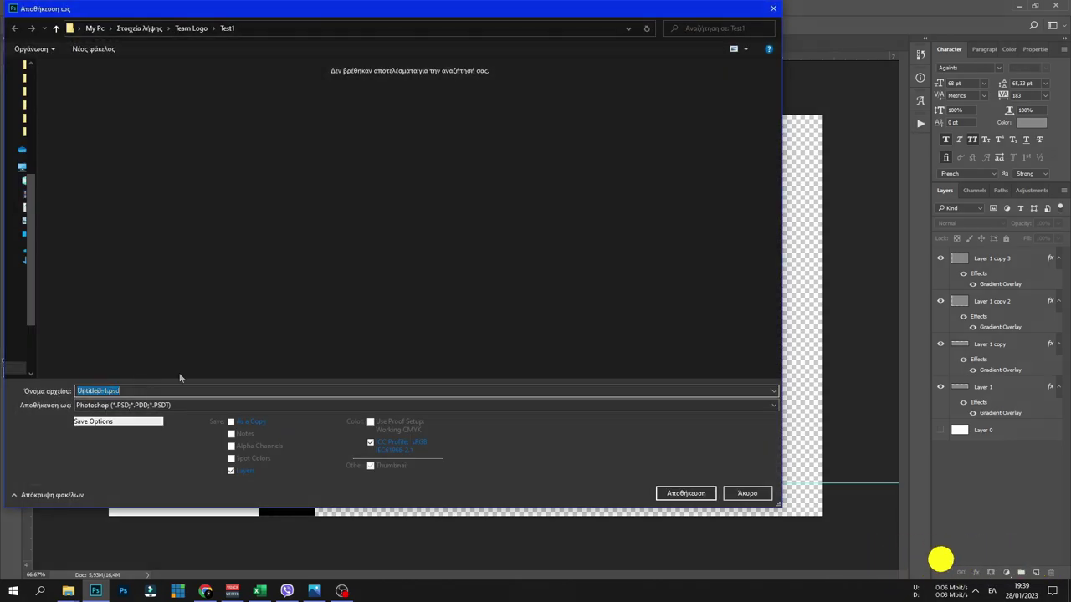
pyautogui.click(179, 405)
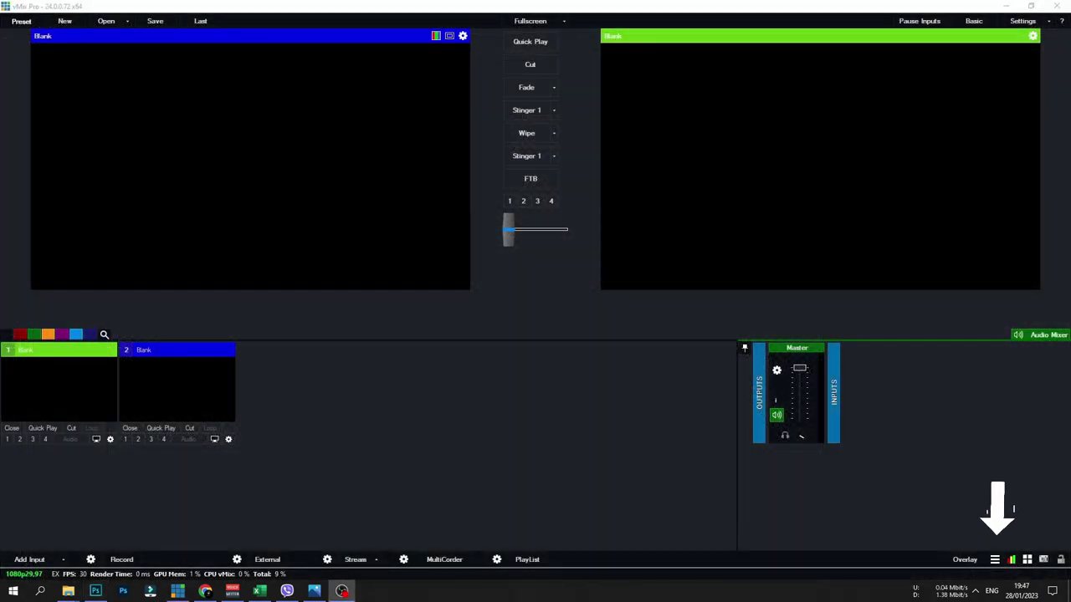
# Switch to vMix, open the Legacy Title Designer, and enlarge and reposition its window.
pyautogui.click(995, 560)
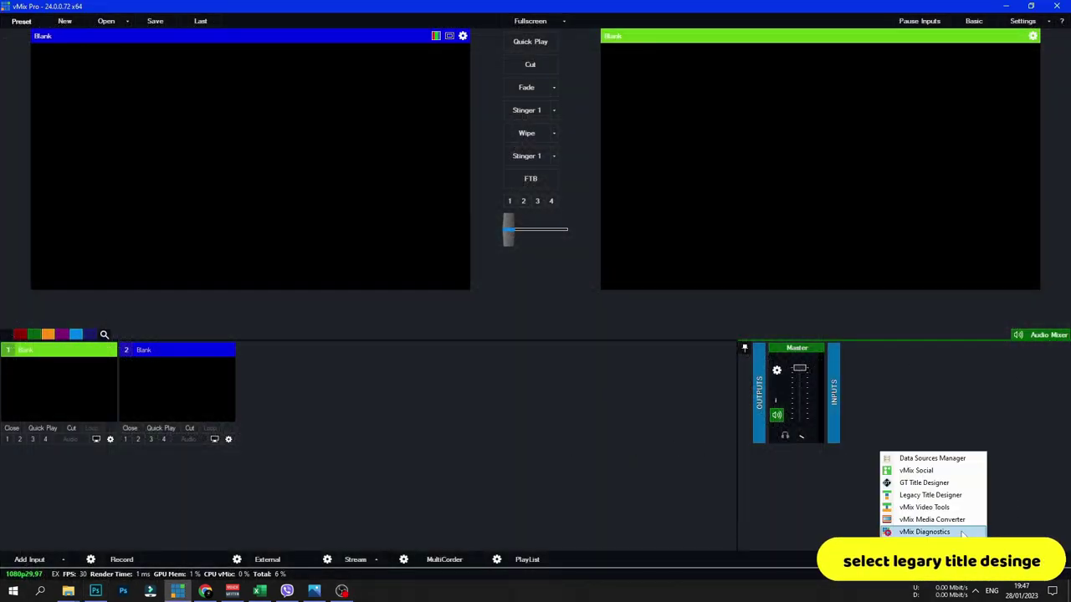
pyautogui.click(927, 495)
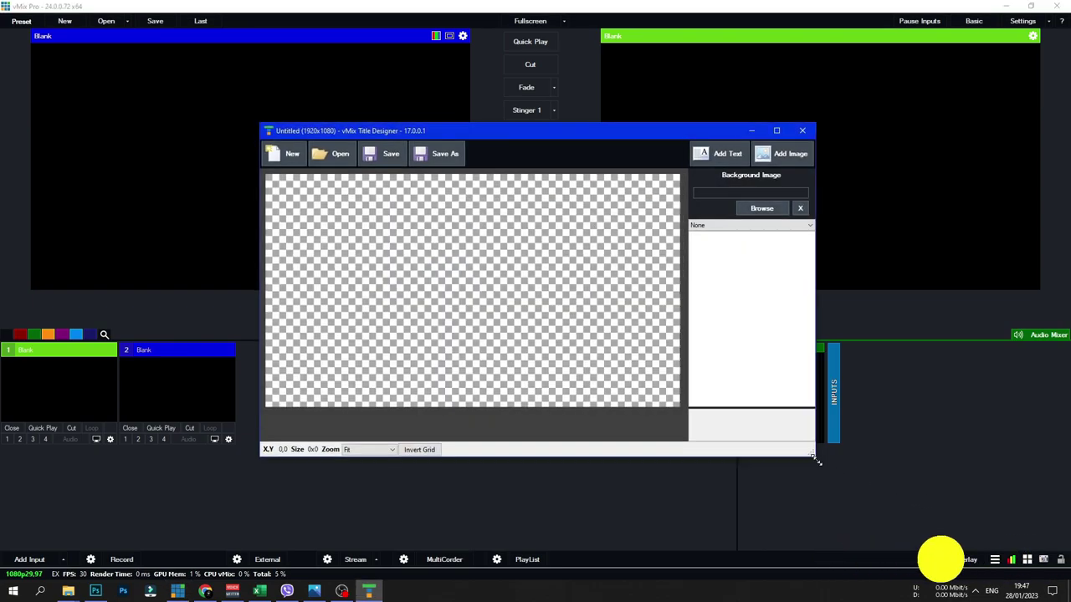
pyautogui.moveTo(815, 458); pyautogui.dragTo(987, 545)
pyautogui.moveTo(645, 133); pyautogui.dragTo(528, 67)
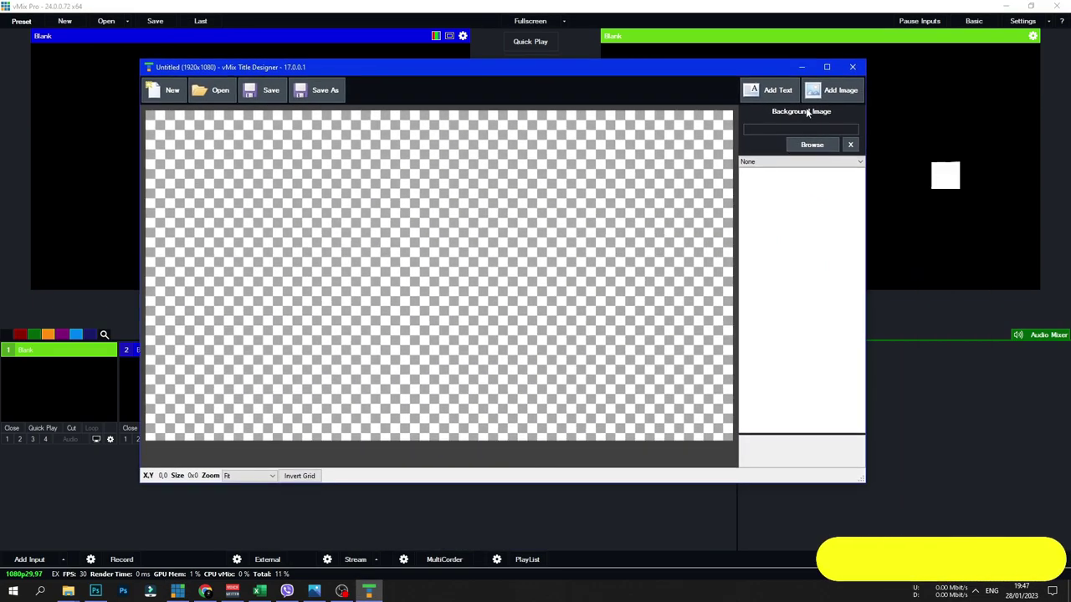
# Add the ScoreBoard.png image from the Test1 folder to the title.
pyautogui.click(837, 96)
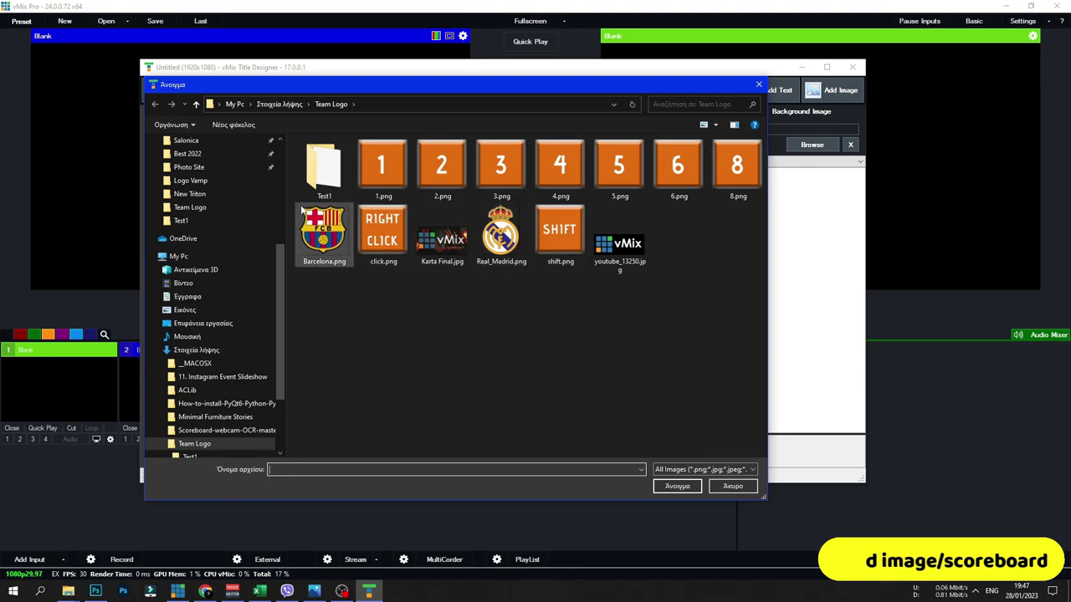
pyautogui.doubleClick(325, 195)
pyautogui.doubleClick(324, 172)
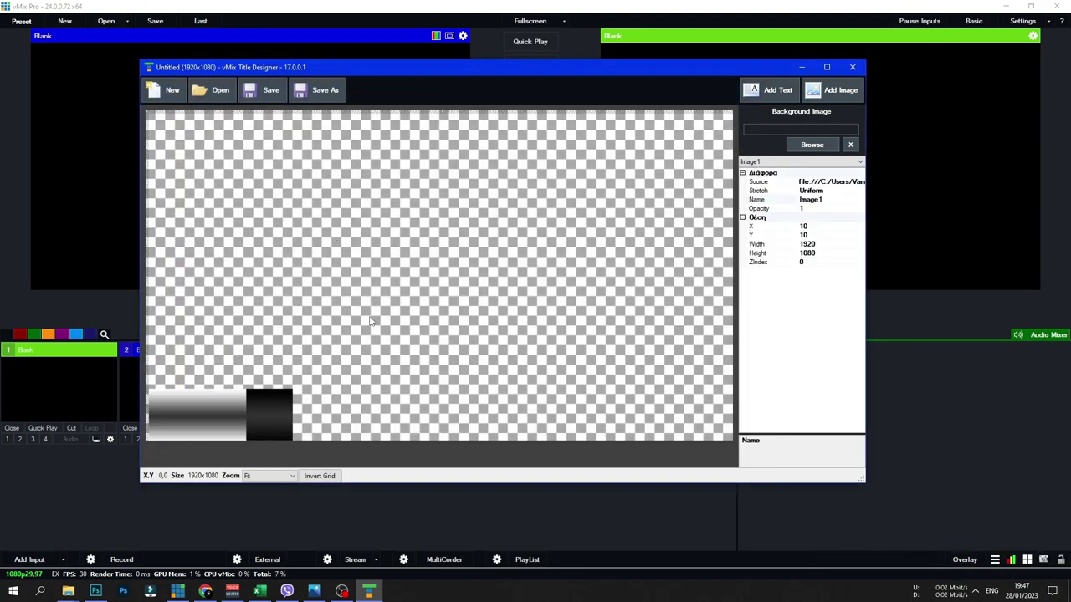
# Add the Real_Madrid.png logo from the Team Logo folder to the title.
pyautogui.click(837, 91)
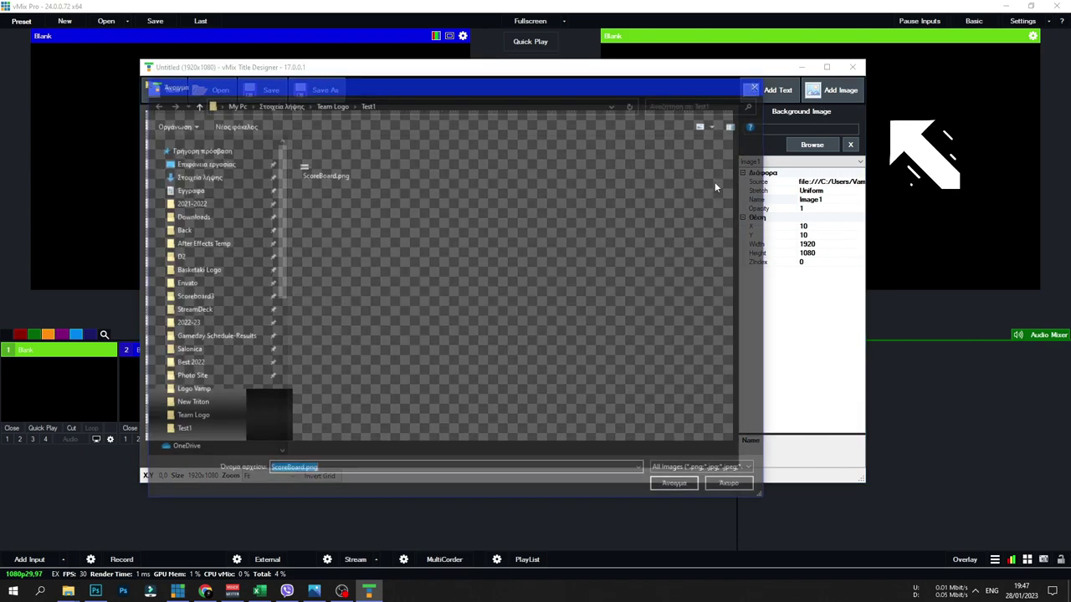
pyautogui.click(331, 105)
pyautogui.click(504, 238)
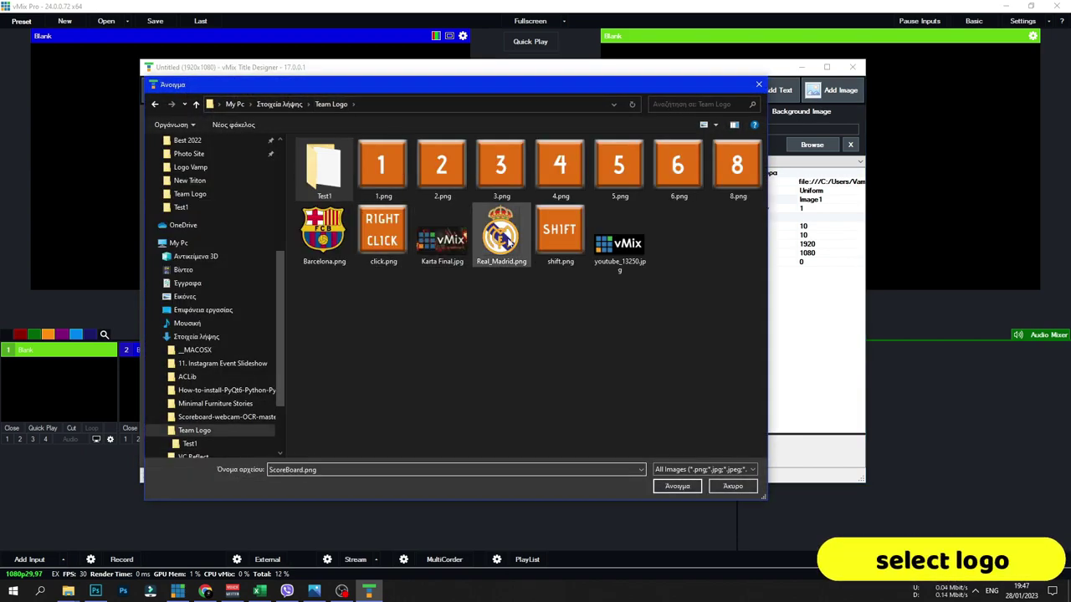
pyautogui.doubleClick(504, 241)
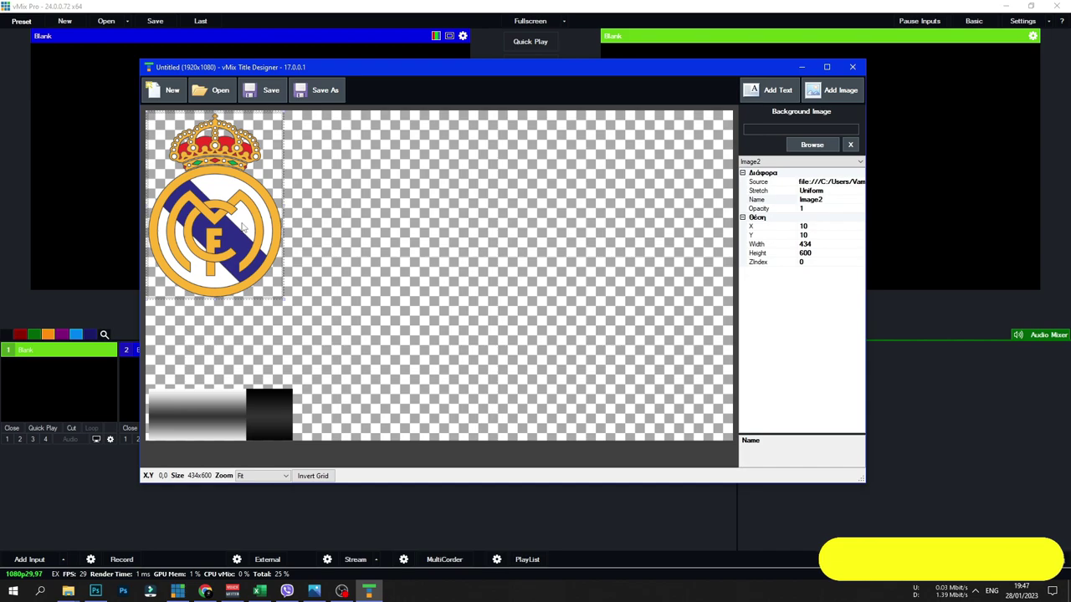
# Shrink the Real Madrid logo to about 76 by 87 and place it at the scoreboard's upper-left corner, at about 20, 913.
pyautogui.moveTo(285, 298); pyautogui.dragTo(228, 200)
pyautogui.moveTo(195, 254); pyautogui.dragTo(192, 270)
pyautogui.moveTo(259, 352); pyautogui.dragTo(223, 312)
pyautogui.click(290, 476)
pyautogui.click(269, 496)
pyautogui.scroll(-10, 243, 335)
pyautogui.moveTo(221, 138); pyautogui.dragTo(173, 346)
pyautogui.moveTo(239, 426); pyautogui.dragTo(219, 409)
pyautogui.moveTo(218, 351); pyautogui.dragTo(202, 352)
# Name the Real Madrid logo element Logo1 and add the Barcelona.png logo from the Team Logo folder.
pyautogui.click(763, 199)
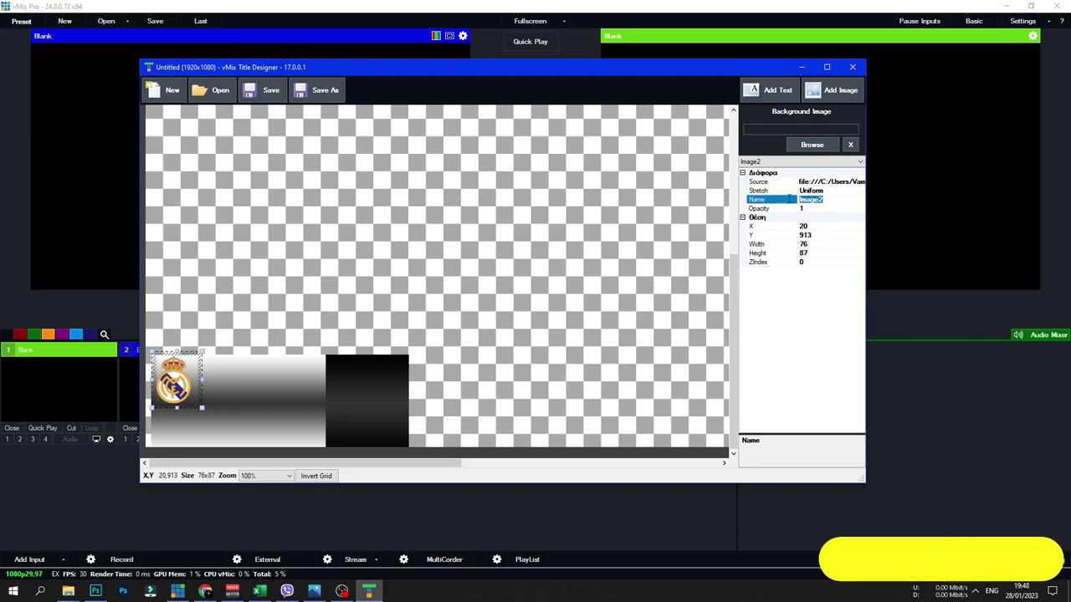
pyautogui.write('Logo 1')
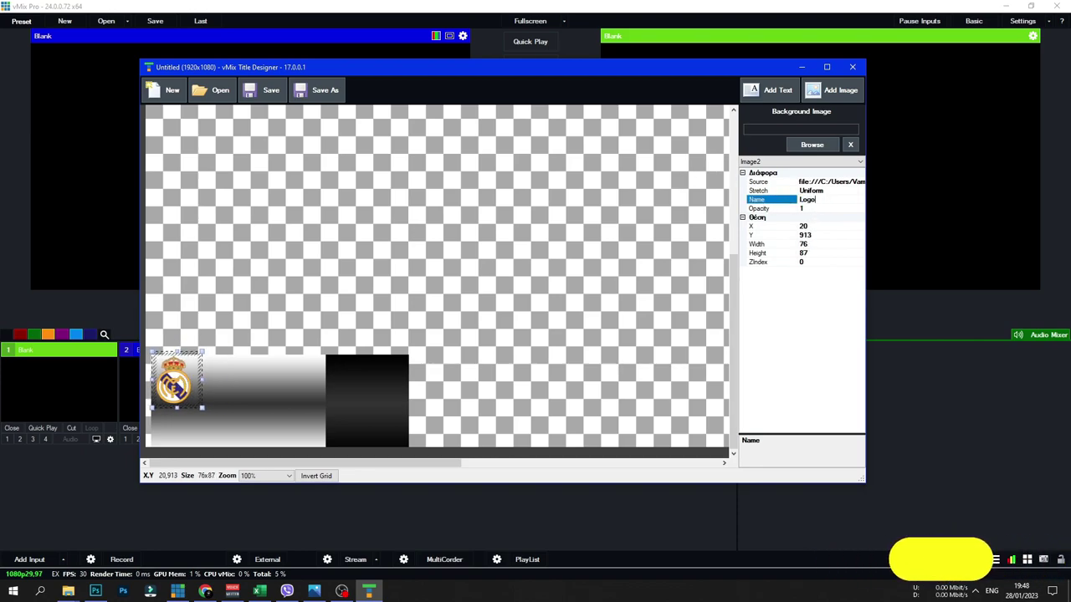
pyautogui.click(837, 90)
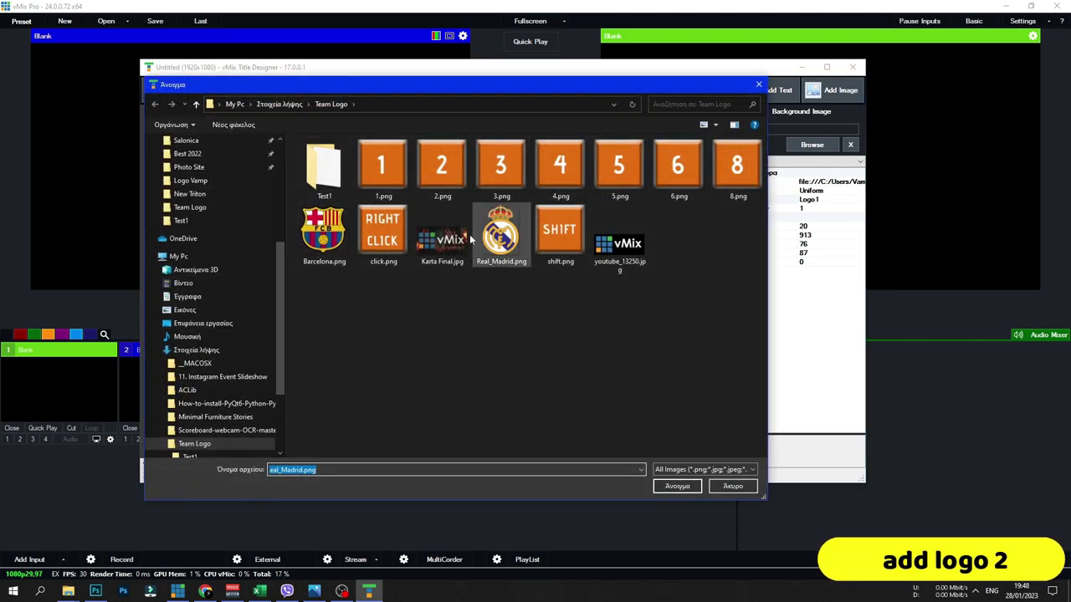
pyautogui.doubleClick(323, 234)
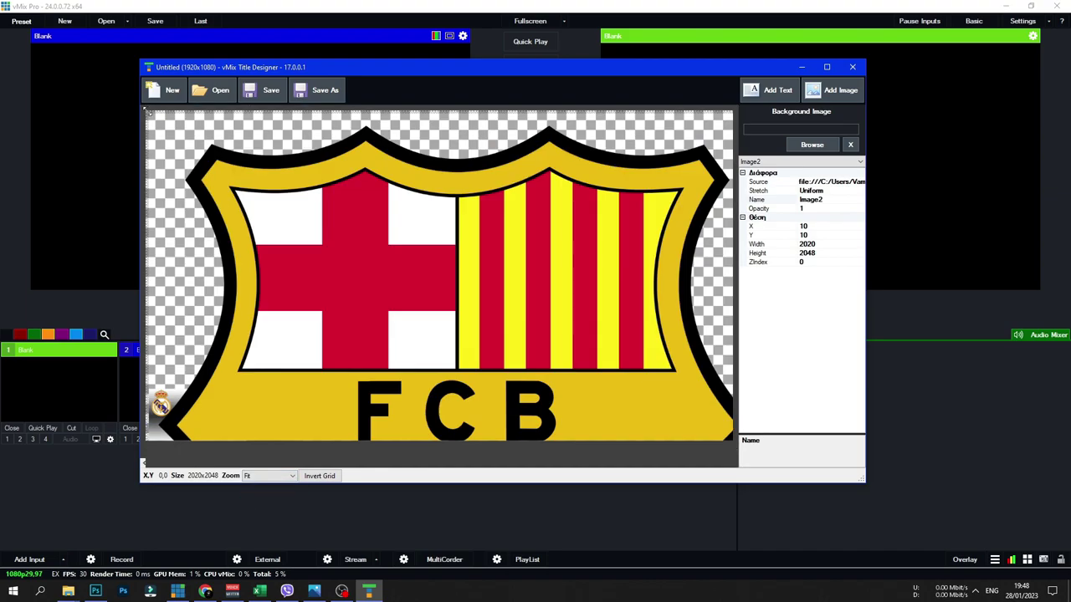
# Shrink the Barcelona logo to about 217 by 573 and move it over the scoreboard beside the Real Madrid logo.
pyautogui.moveTo(145, 110); pyautogui.dragTo(549, 386)
pyautogui.moveTo(384, 232); pyautogui.dragTo(247, 203)
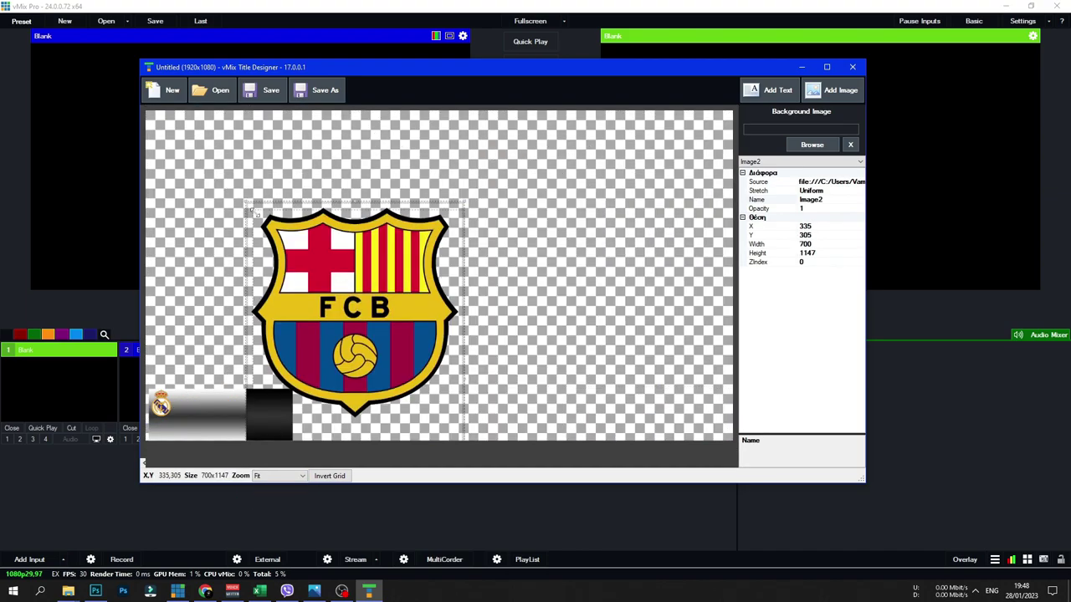
pyautogui.moveTo(394, 378); pyautogui.dragTo(396, 379)
pyautogui.click(279, 476)
pyautogui.click(278, 492)
pyautogui.scroll(-8, 524, 335)
pyautogui.moveTo(639, 332); pyautogui.dragTo(220, 318)
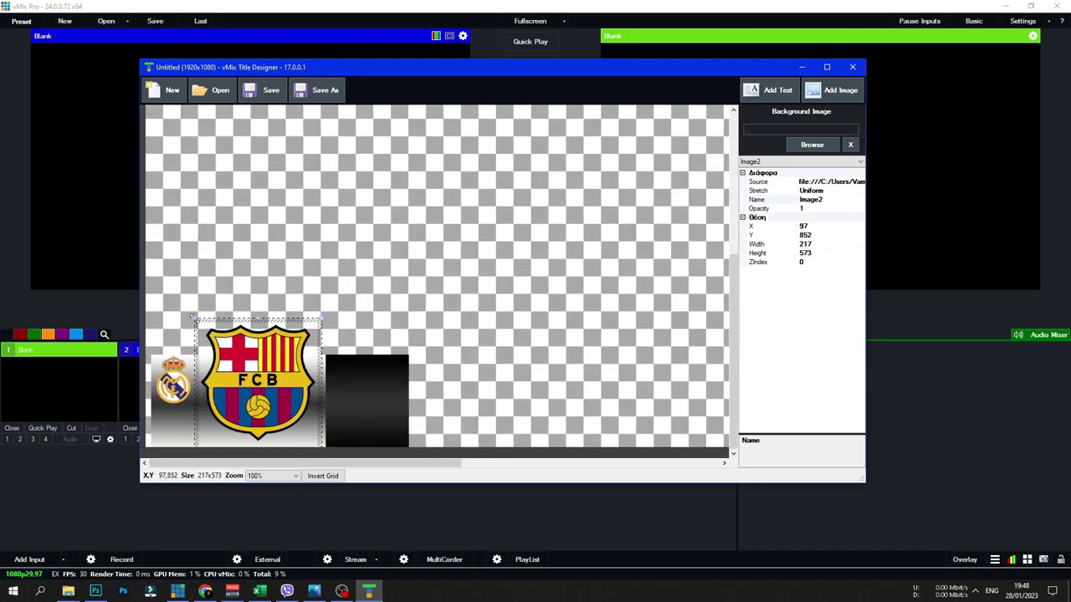
# Shrink the Barcelona logo to about 73 by 277, place it beneath the Real Madrid logo at about 16, 1006, and name it Logo2.
pyautogui.moveTo(220, 375); pyautogui.dragTo(220, 374)
pyautogui.moveTo(240, 395); pyautogui.dragTo(205, 358)
pyautogui.moveTo(181, 336); pyautogui.dragTo(187, 403)
pyautogui.click(827, 199)
pyautogui.write('Logo2')
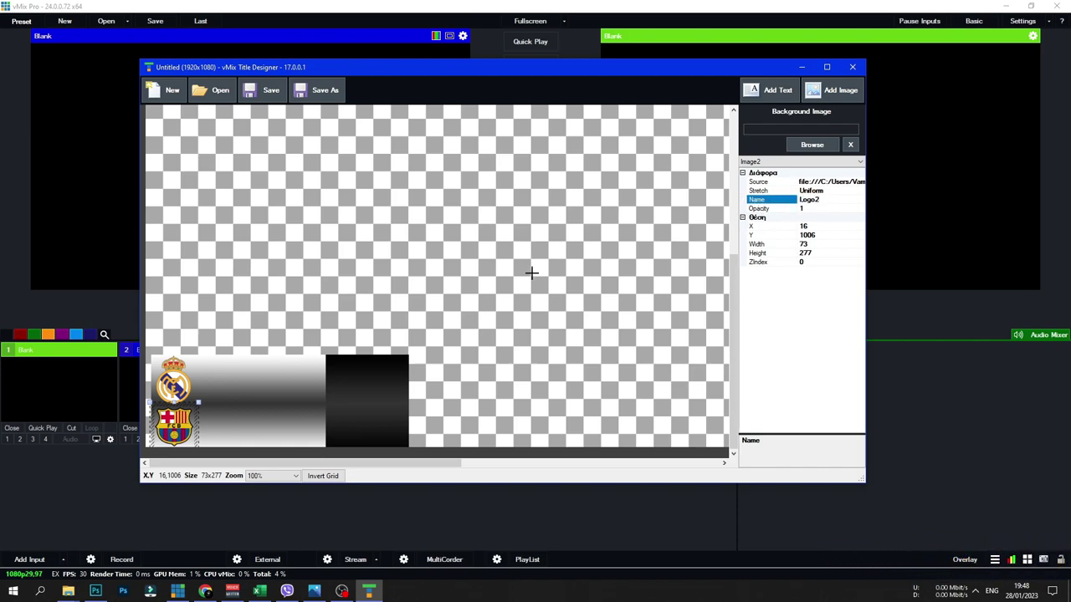
# Add a centered BAR text in bold Arial Rounded on the scoreboard's upper row, at about 141, 922 and 180 wide.
pyautogui.click(272, 475)
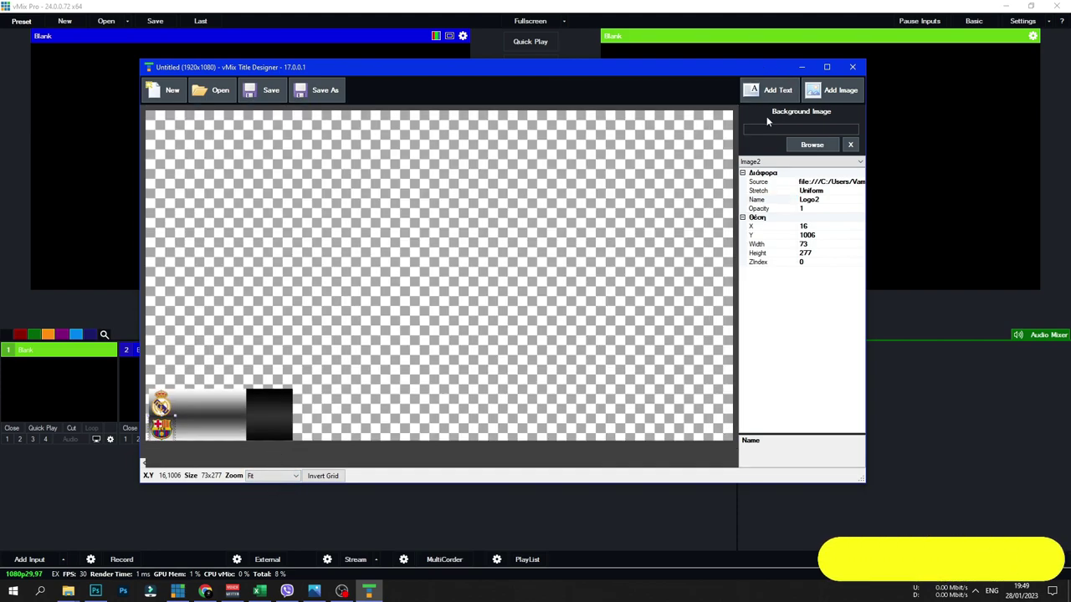
pyautogui.click(778, 91)
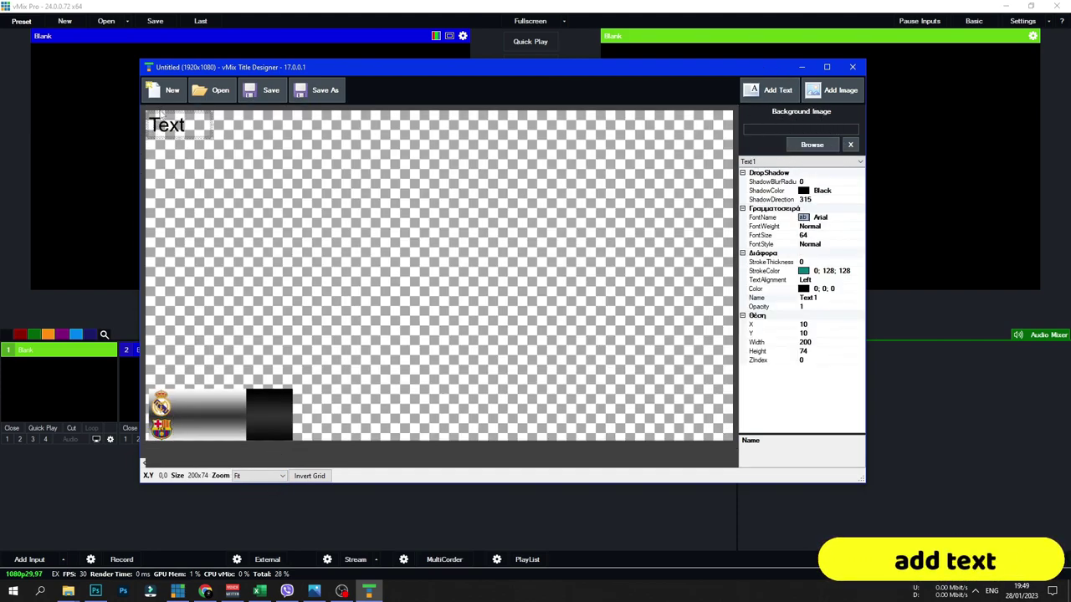
pyautogui.moveTo(165, 119); pyautogui.dragTo(210, 396)
pyautogui.click(833, 226)
pyautogui.click(859, 226)
pyautogui.click(804, 244)
pyautogui.click(808, 280)
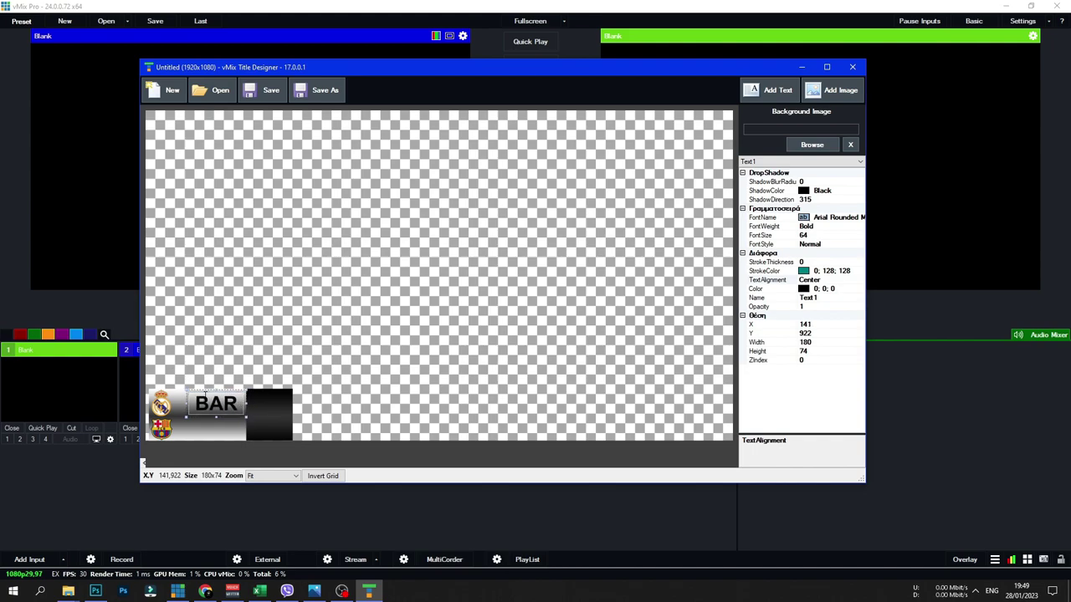
# Color the BAR text white, with a black shadow of blur radius 1 and a black stroke of thickness 1.
pyautogui.click(824, 289)
pyautogui.click(859, 288)
pyautogui.click(759, 315)
pyautogui.click(811, 182)
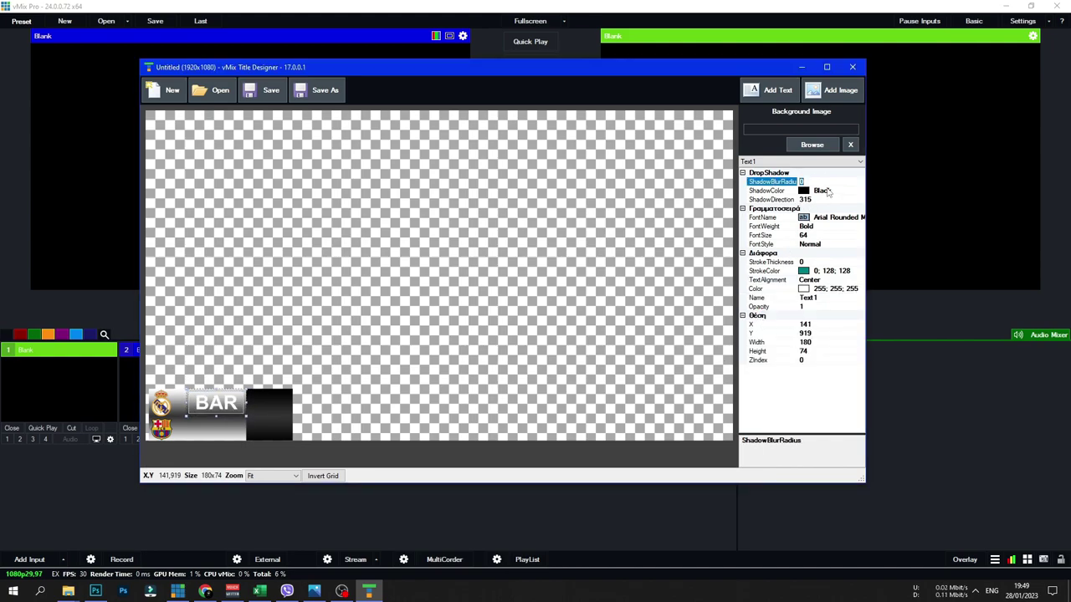
pyautogui.click(803, 272)
pyautogui.click(859, 271)
pyautogui.click(759, 363)
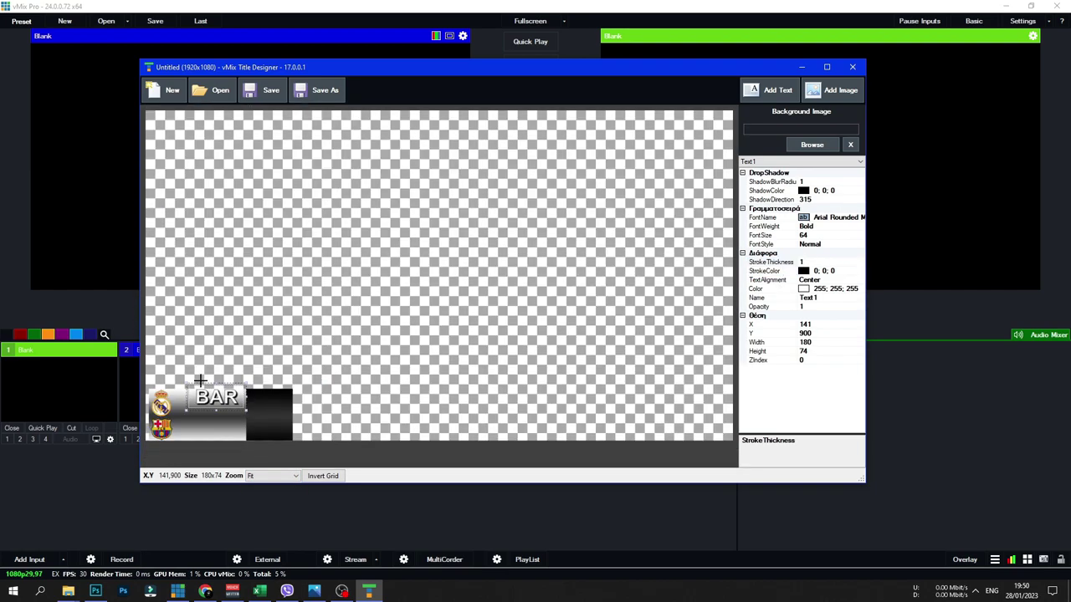
# Duplicate the team name text into the lower row at about 141, 986, making the upper text read REA and the lower BAR.
pyautogui.moveTo(199, 383); pyautogui.dragTo(199, 384)
pyautogui.hotkey('ctrl', 'c')
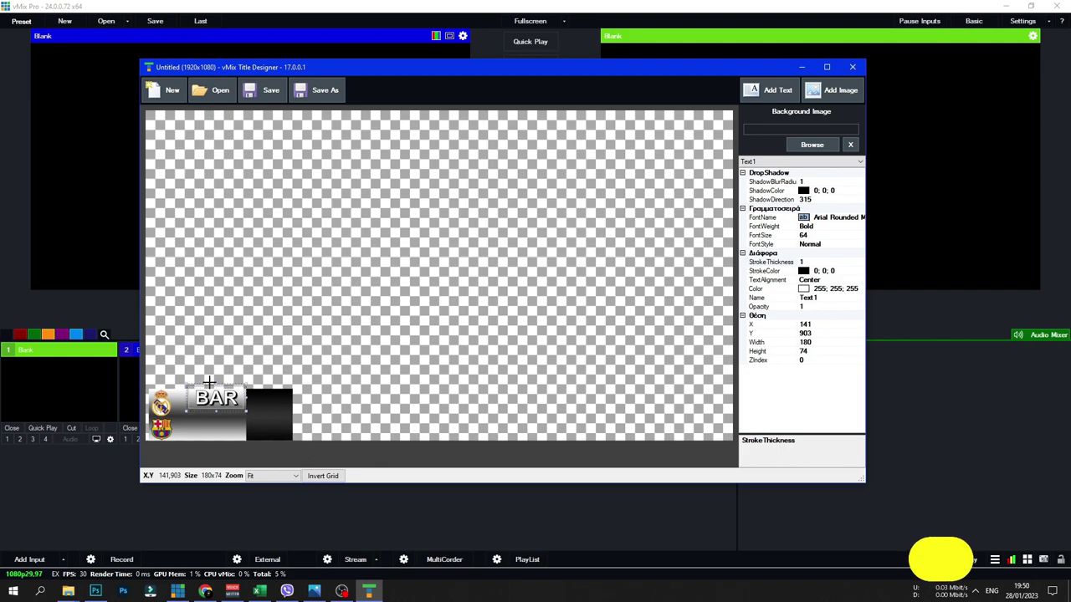
pyautogui.hotkey('ctrl', 'v')
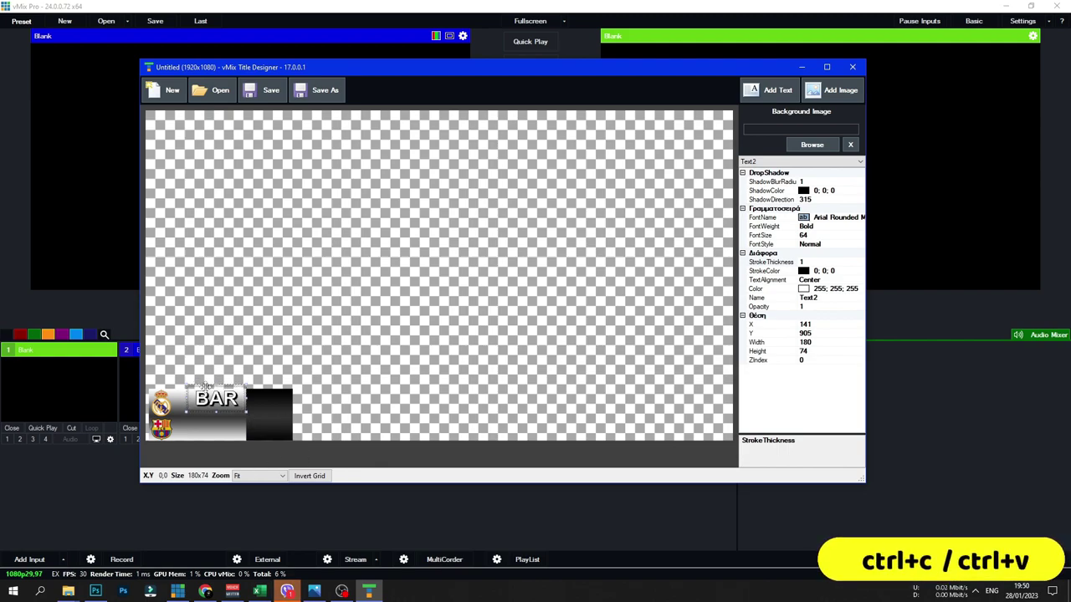
pyautogui.moveTo(204, 386); pyautogui.dragTo(220, 431)
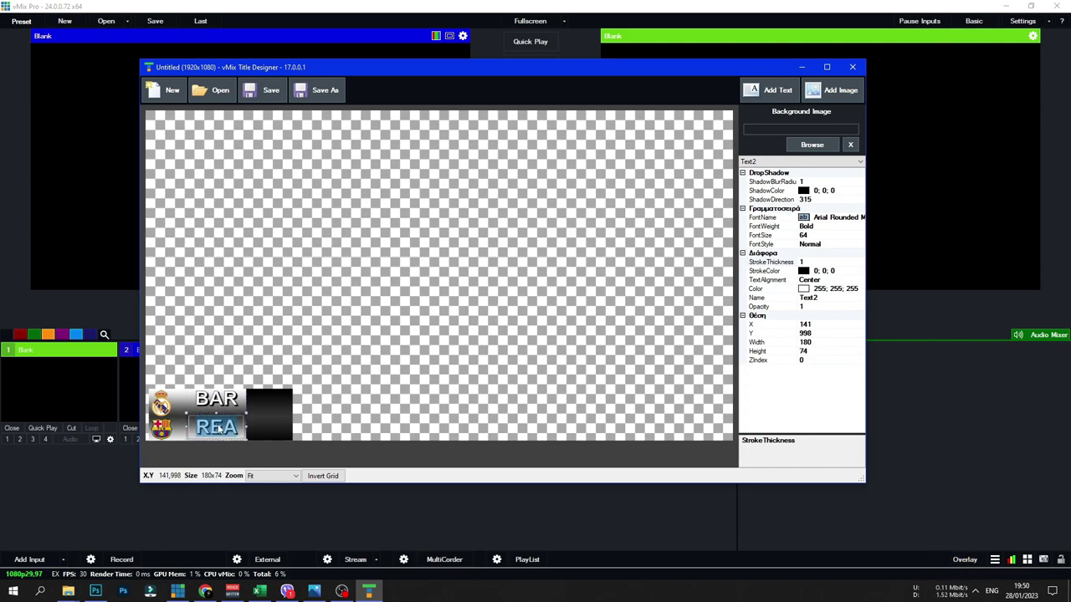
pyautogui.click(229, 396)
pyautogui.click(203, 428)
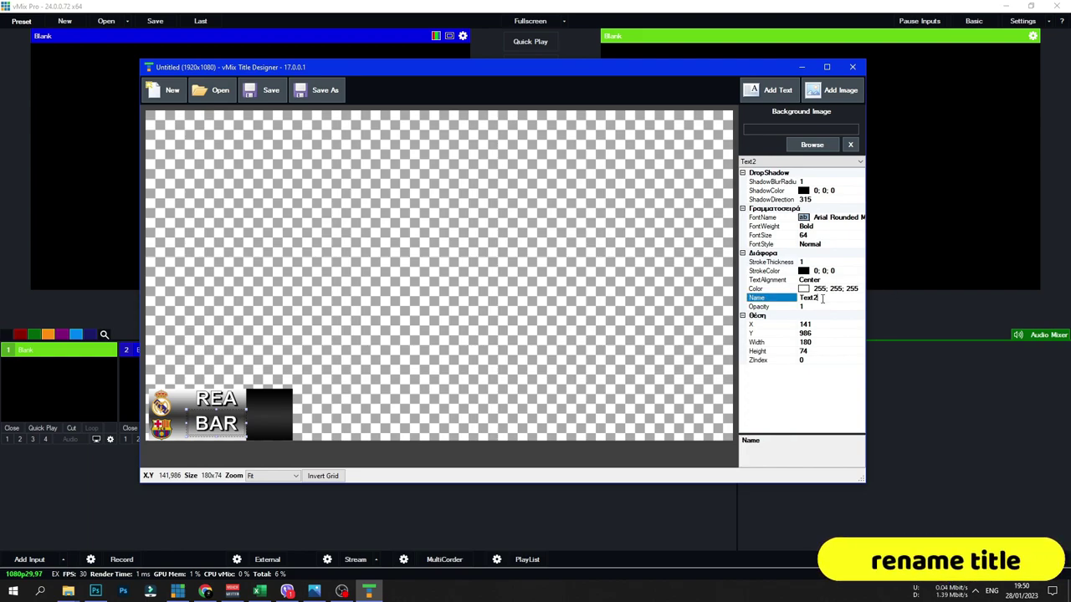
# Name the lower team text element Name2 and the upper one Name1.
pyautogui.write('Name')
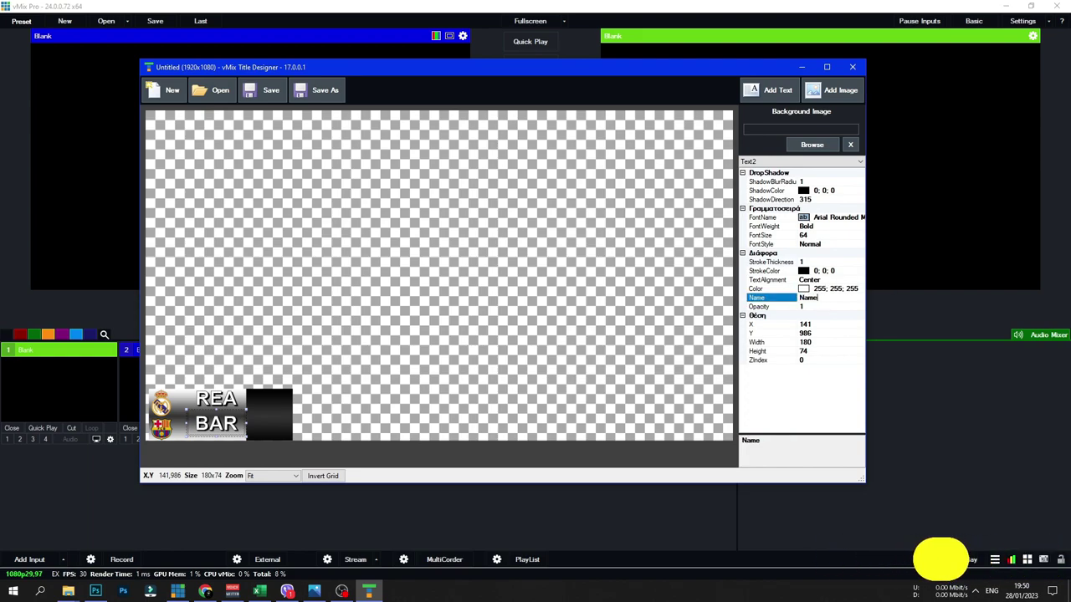
pyautogui.write('2')
pyautogui.click(768, 162)
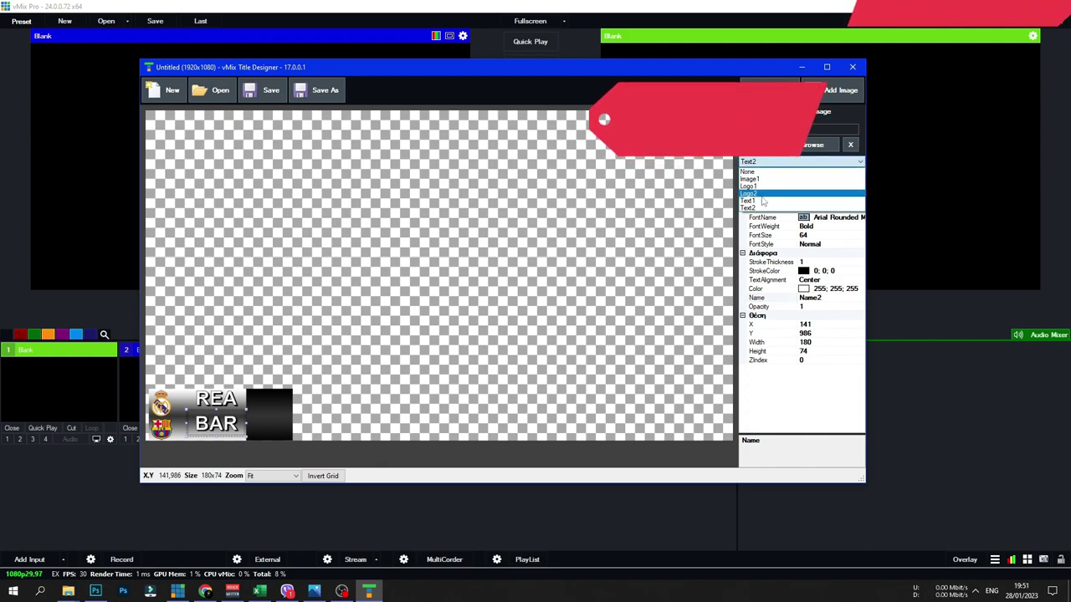
pyautogui.click(761, 202)
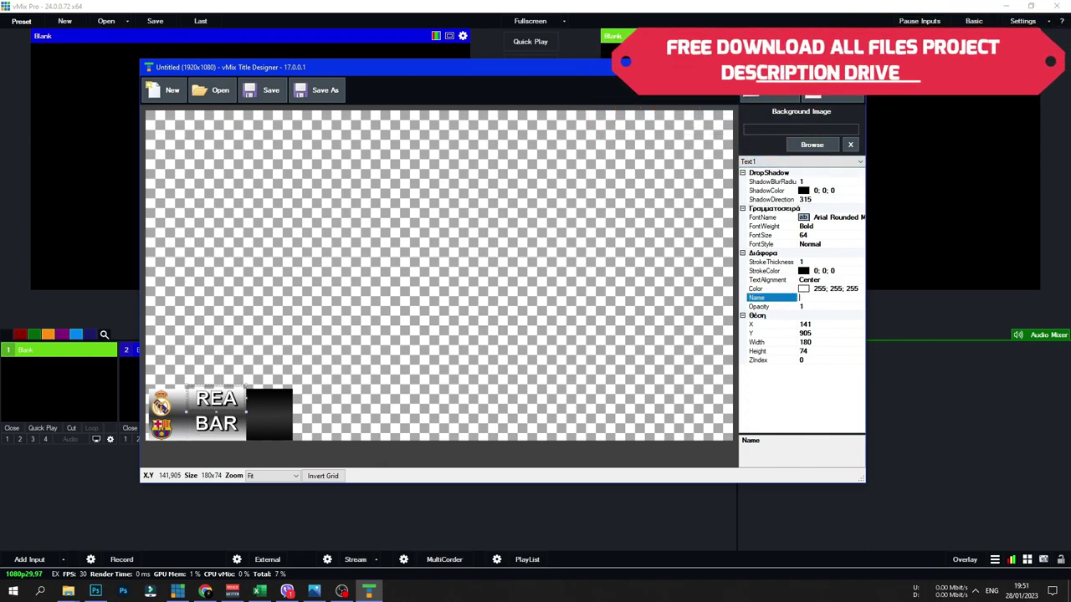
pyautogui.click(549, 319)
pyautogui.click(831, 297)
pyautogui.press('BackSpace')
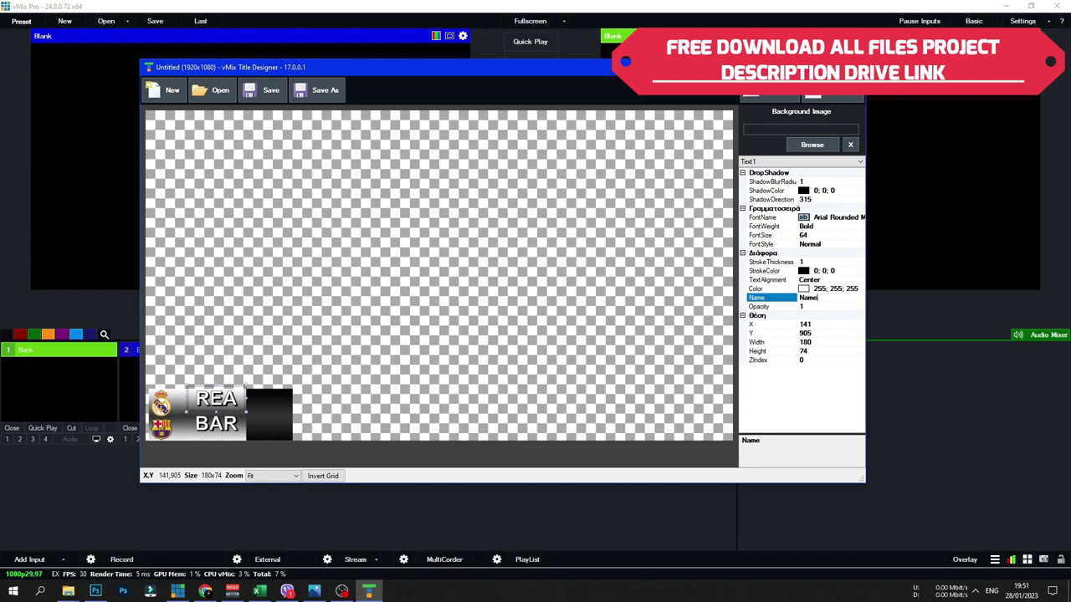
pyautogui.click(220, 429)
# Add a text reading 100 over the scoreboard's upper black score box, at about 340, 913.
pyautogui.click(774, 93)
pyautogui.moveTo(166, 114); pyautogui.dragTo(253, 295)
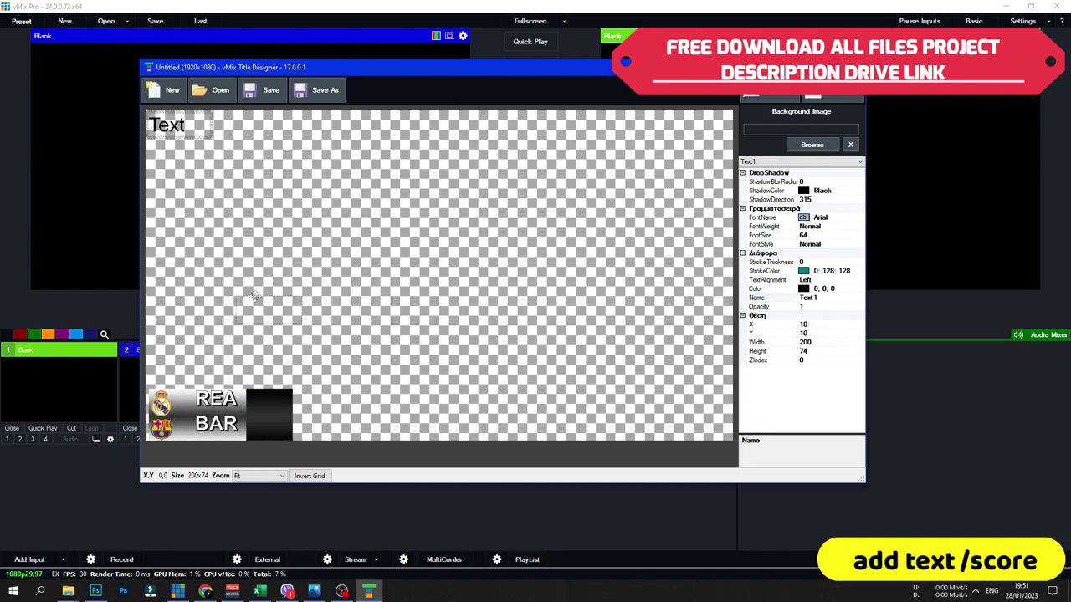
pyautogui.moveTo(266, 388); pyautogui.dragTo(266, 388)
pyautogui.doubleClick(281, 402)
pyautogui.write('100')
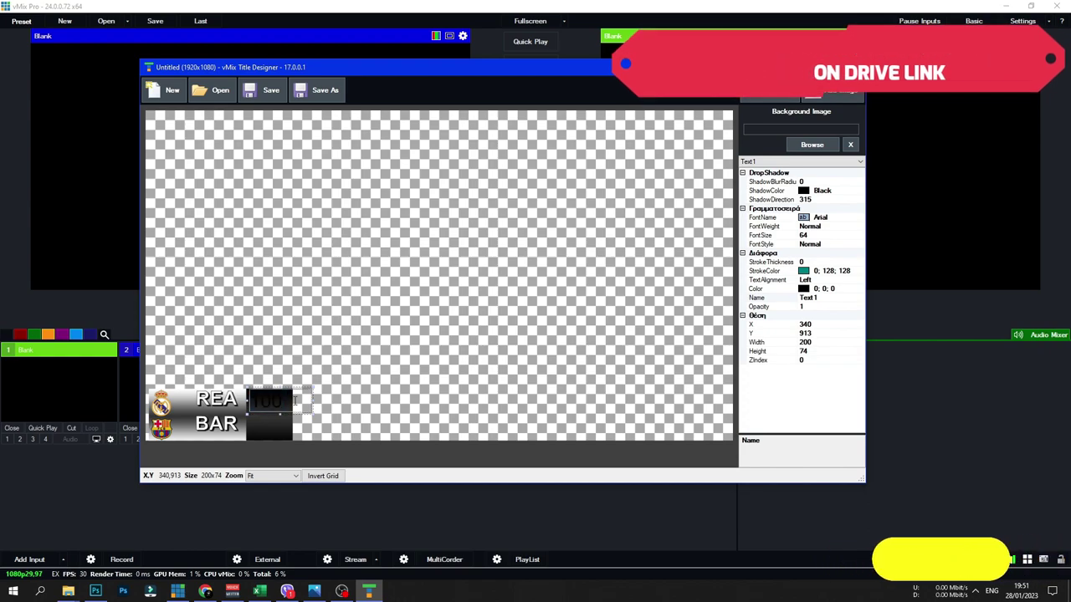
# Set the 100 score text to right alignment and white color.
pyautogui.click(859, 281)
pyautogui.click(859, 281)
pyautogui.click(836, 298)
pyautogui.click(859, 290)
pyautogui.click(859, 289)
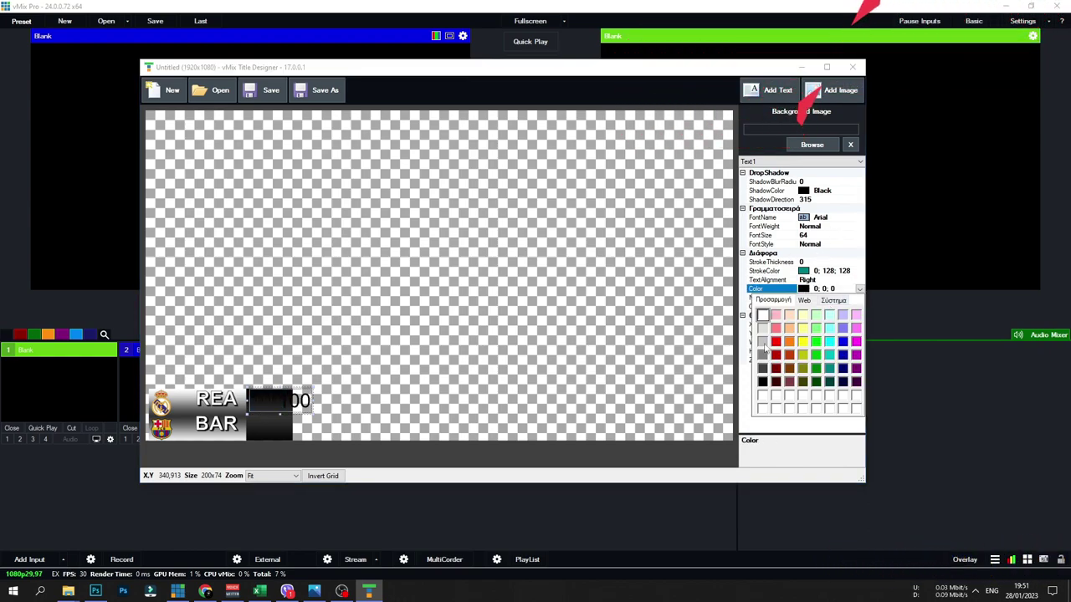
pyautogui.click(759, 320)
# Center the 100 score text, set it in Arial Black with Black weight, and move it to about 303, 914.
pyautogui.doubleClick(808, 279)
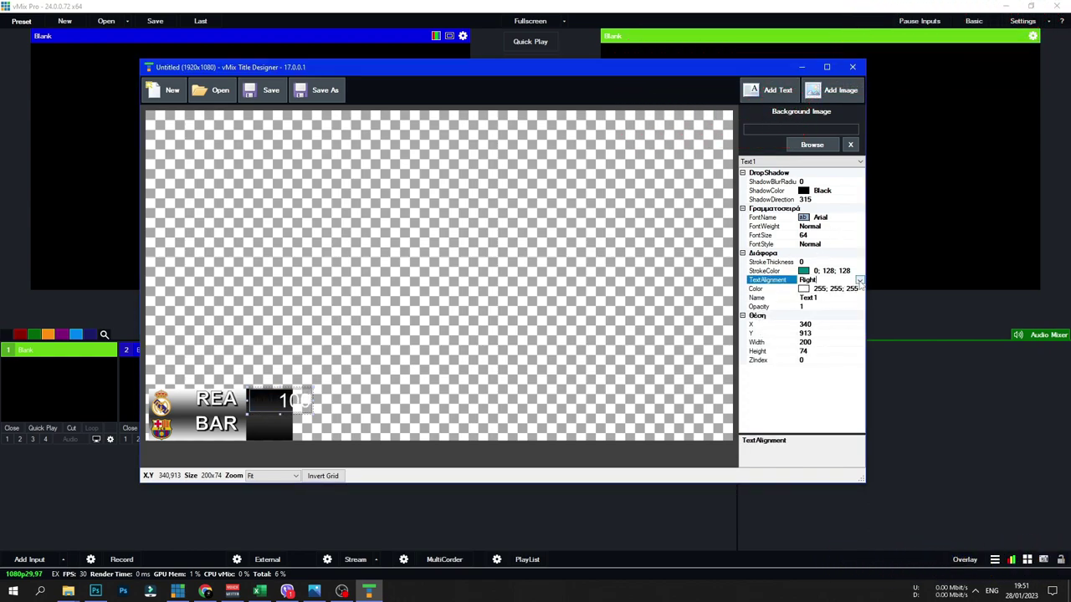
pyautogui.click(840, 227)
pyautogui.click(859, 226)
pyautogui.click(815, 238)
pyautogui.moveTo(263, 387); pyautogui.dragTo(262, 388)
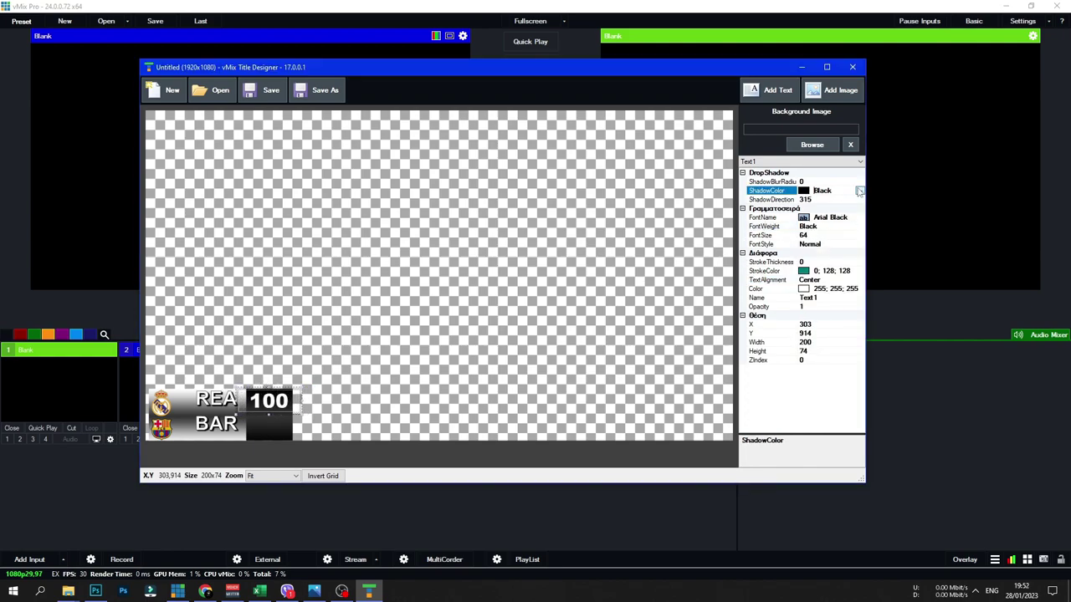
# Give the 100 score text a black (0; 0; 0) drop shadow with blur radius 1.
pyautogui.click(858, 191)
pyautogui.click(858, 191)
pyautogui.click(858, 191)
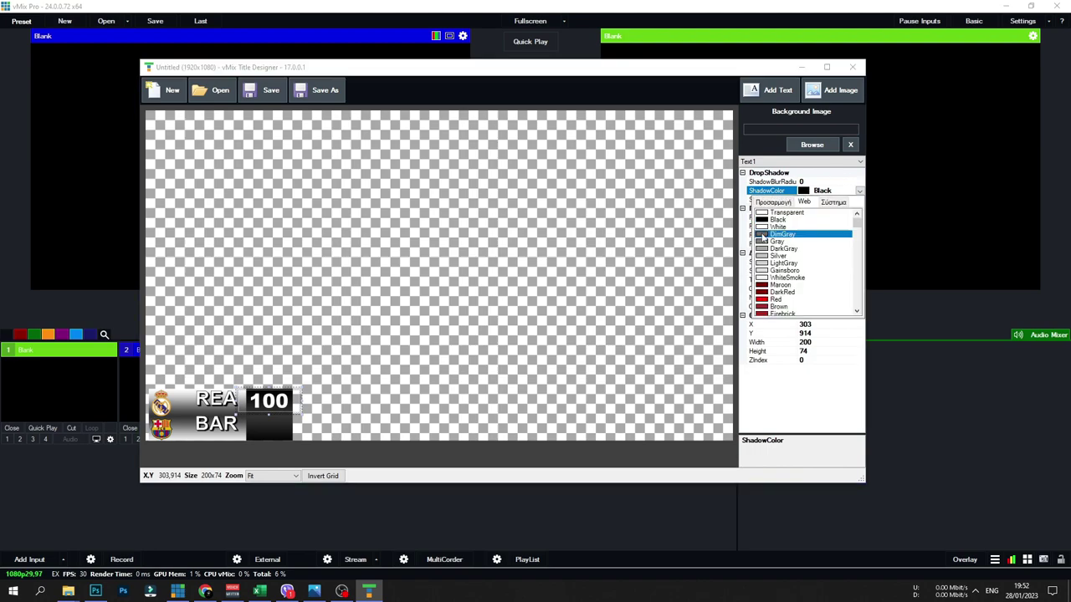
pyautogui.click(823, 180)
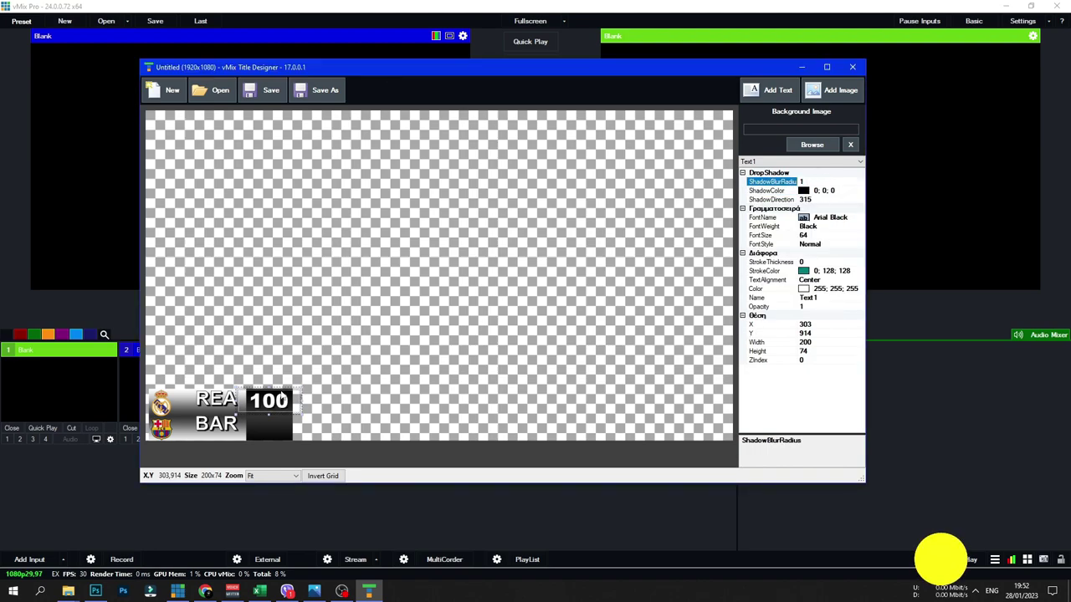
# Name the upper score text Score1 and place a copy of it in the lower score box at about 303, 996.
pyautogui.click(826, 279)
pyautogui.click(823, 297)
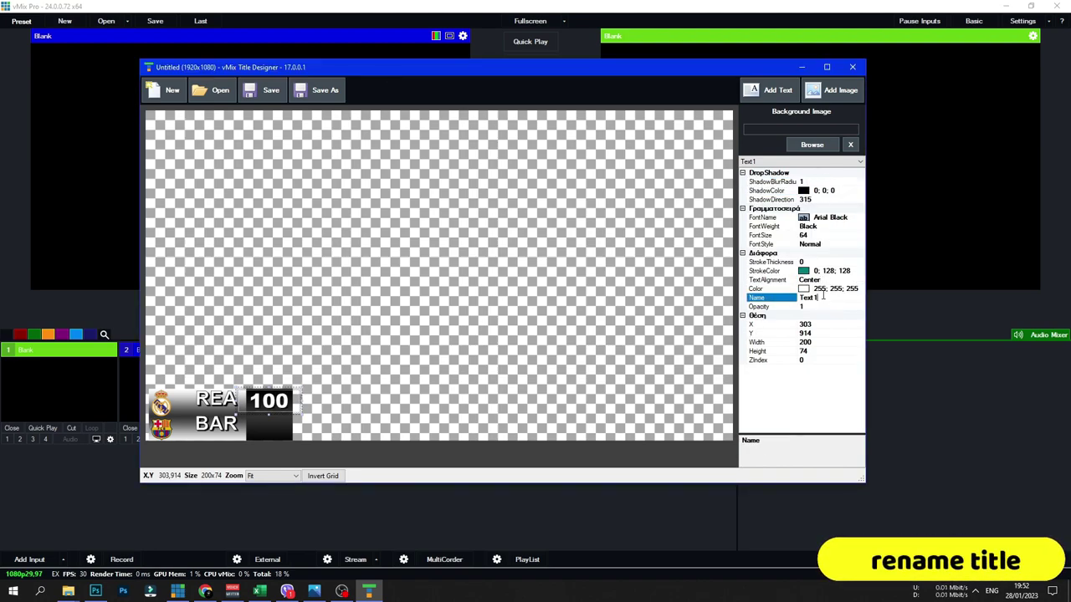
pyautogui.write('Score2')
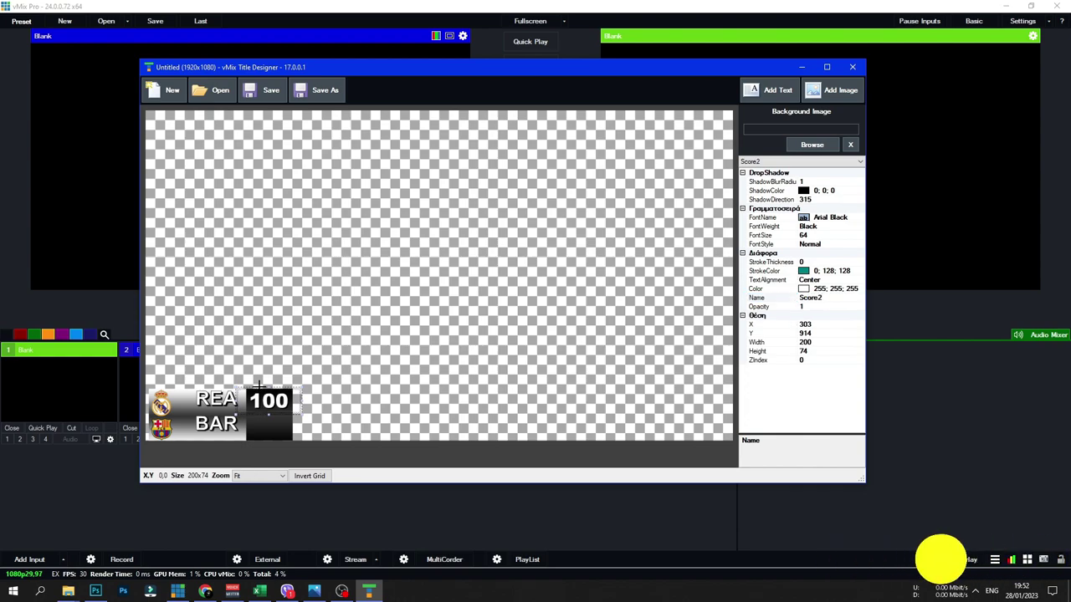
pyautogui.hotkey('ctrl', 'c')
pyautogui.hotkey('ctrl', 'v')
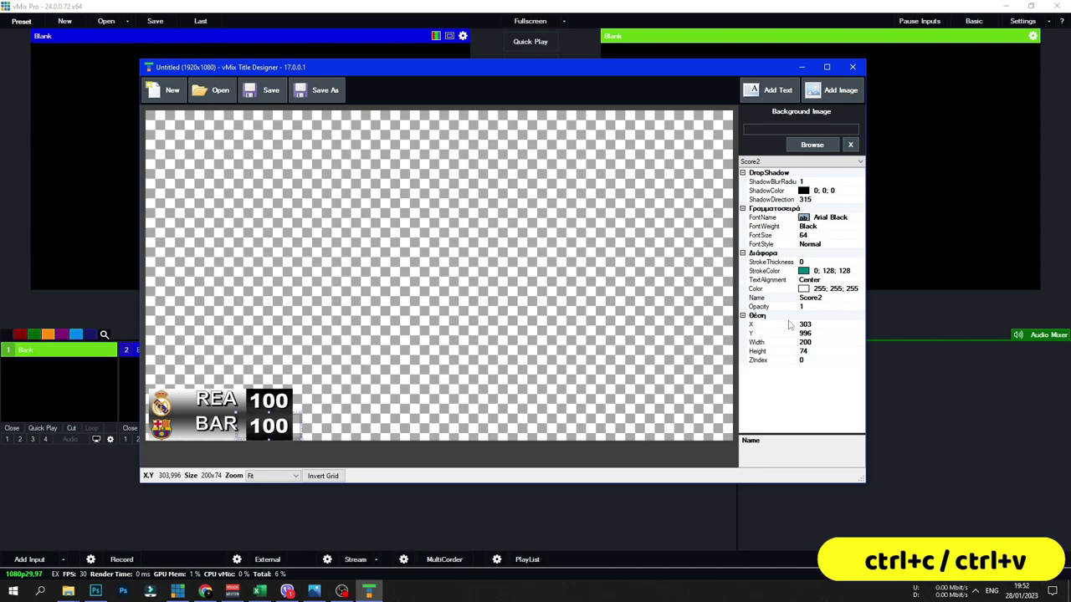
# Add a FOULS text just above the scoreboard at about 85, 852 and set its font size to 16.
pyautogui.click(769, 89)
pyautogui.moveTo(180, 126); pyautogui.dragTo(190, 382)
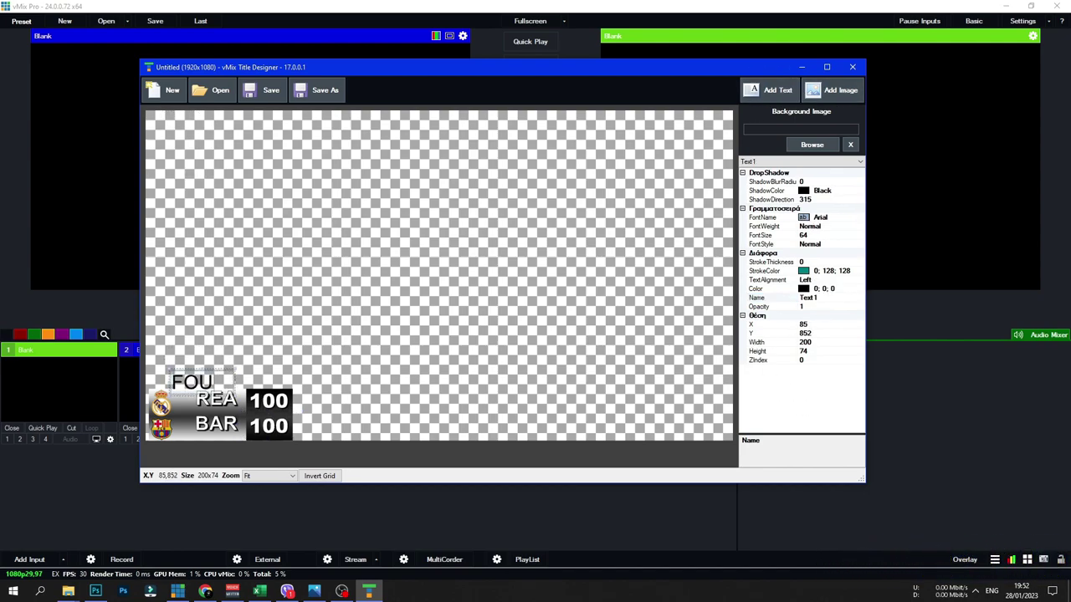
pyautogui.click(837, 236)
pyautogui.click(824, 283)
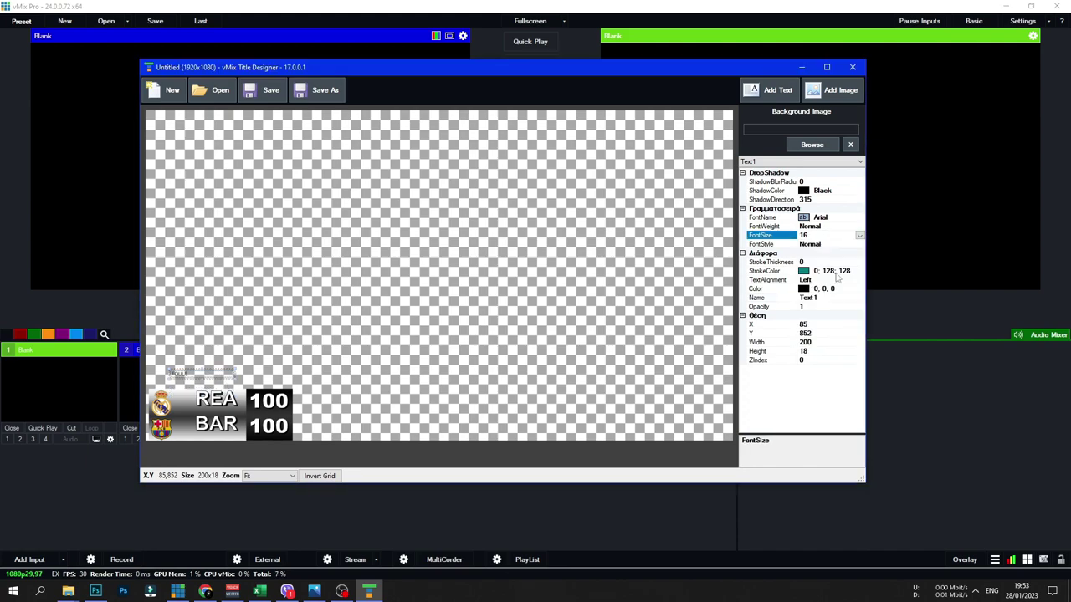
# Center the FOULS text and set it in Arial Unicode with DemiBold weight.
pyautogui.click(828, 279)
pyautogui.click(813, 201)
pyautogui.click(836, 227)
pyautogui.click(820, 255)
# Move the FOULS text between the REA and BAR names and nudge the BAR text slightly lower.
pyautogui.click(269, 476)
pyautogui.click(266, 493)
pyautogui.scroll(-4, 224, 402)
pyautogui.moveTo(190, 325); pyautogui.dragTo(287, 390)
pyautogui.click(307, 429)
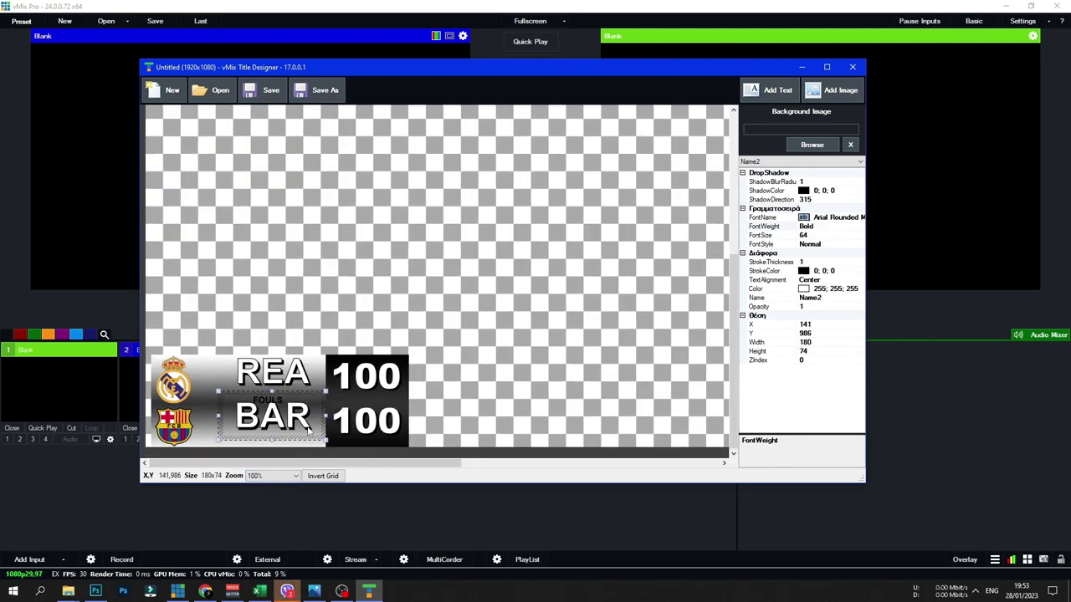
pyautogui.click(502, 389)
# Color the FOULS text light gray (192; 192; 192) and name the element Fouls1.
pyautogui.click(777, 163)
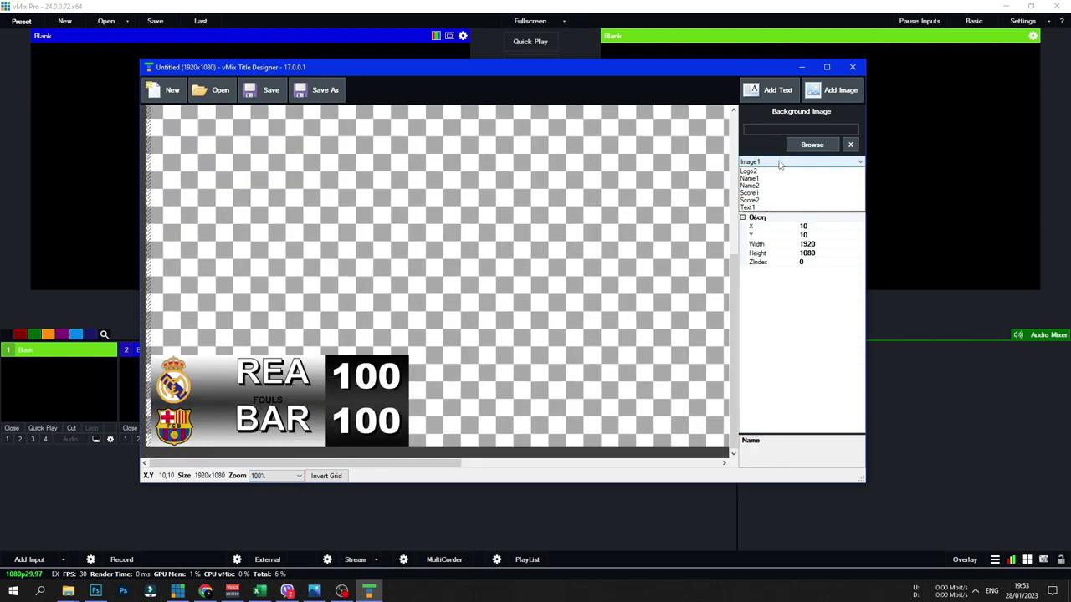
pyautogui.click(773, 183)
pyautogui.click(755, 288)
pyautogui.click(859, 288)
pyautogui.click(796, 384)
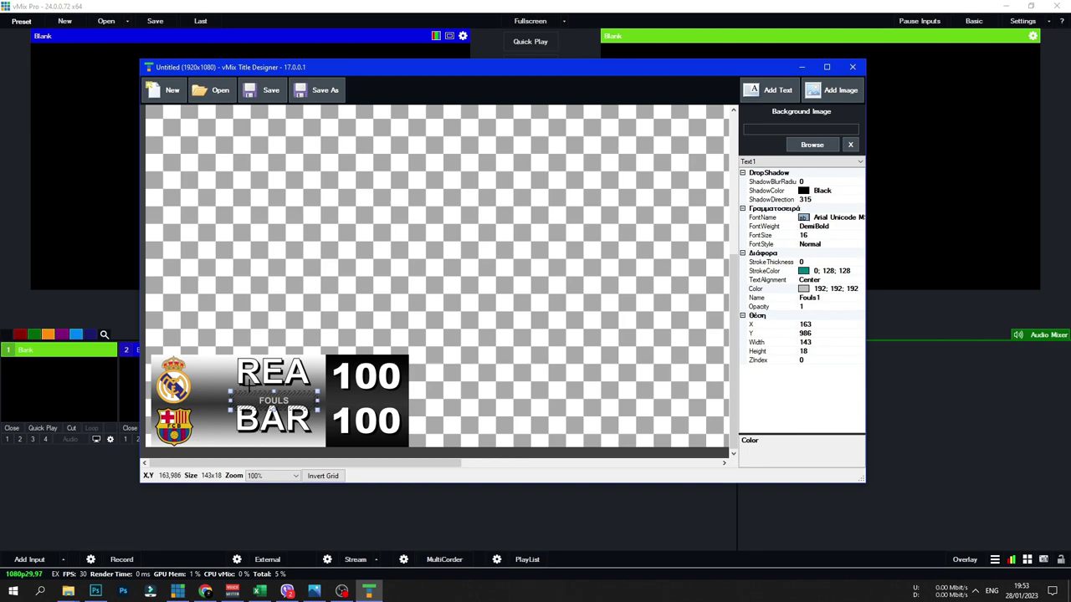
# Paste a copy of the FOULS text and move it straight down below the BAR name to about 163, 1041.
pyautogui.hotkey('ctrl', 'v')
pyautogui.press('Down')
pyautogui.press('Down')
pyautogui.press('Down')
pyautogui.press('Down')
pyautogui.press('Down')
pyautogui.press('Down')
pyautogui.press('Down')
pyautogui.press('Down')
pyautogui.press('Down')
pyautogui.press('Down')
pyautogui.press('Down')
pyautogui.press('Down')
pyautogui.press('Down')
pyautogui.press('Down')
pyautogui.press('Down')
pyautogui.press('Down')
pyautogui.press('Down')
pyautogui.press('Down')
pyautogui.press('Down')
pyautogui.press('Down')
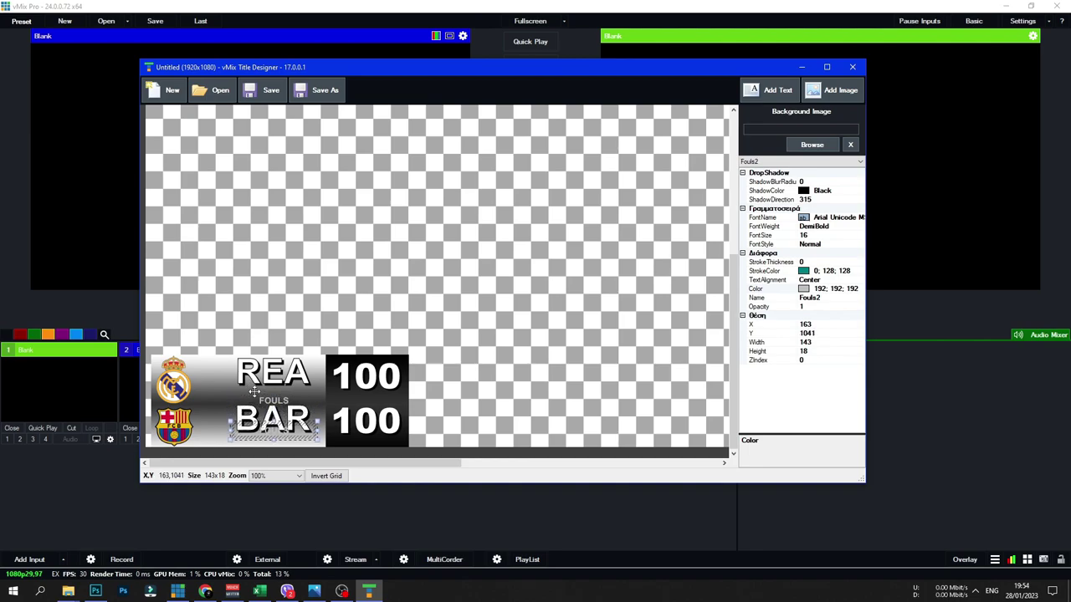
# Change the color of the FOULS text below BAR to a darker gray.
pyautogui.click(843, 289)
pyautogui.click(860, 289)
pyautogui.click(762, 369)
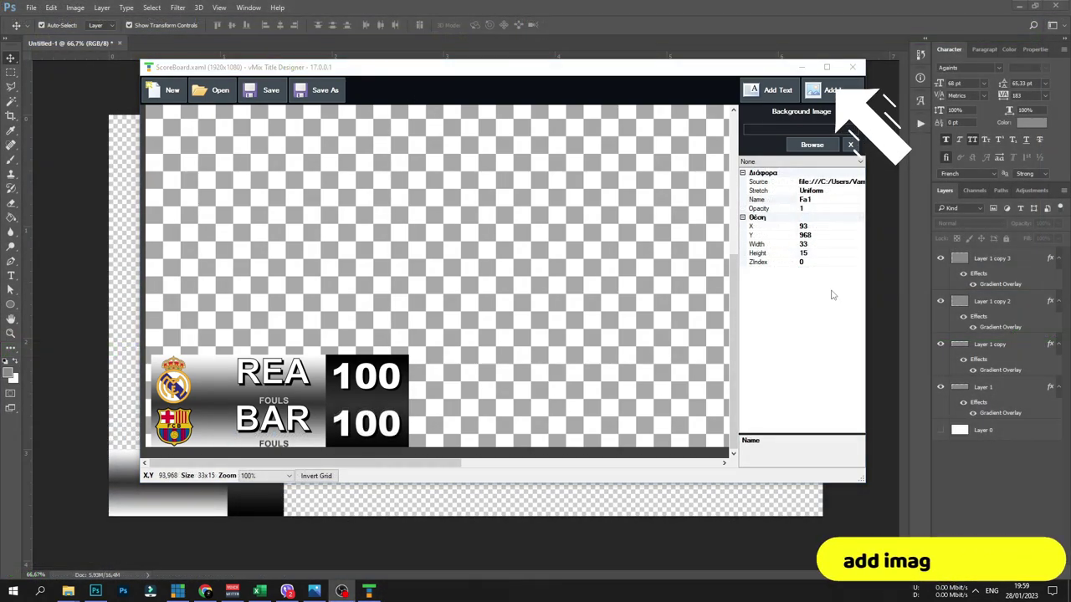
# Add green1.png as a 46 by 34 foul bar under the REA name at about 125, 970 and name it Foul1a.
pyautogui.click(829, 92)
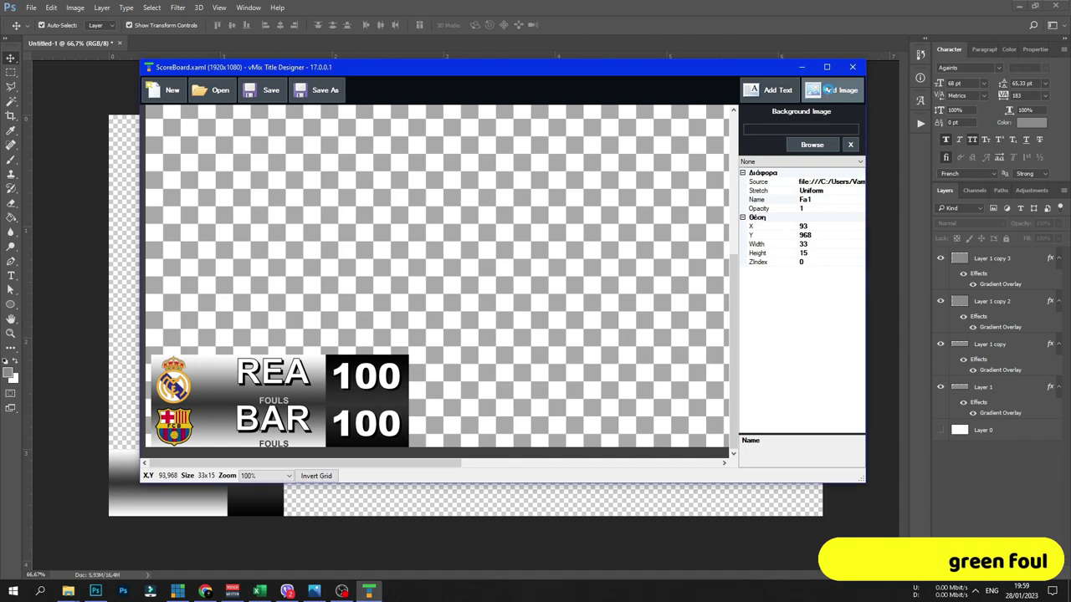
pyautogui.doubleClick(384, 179)
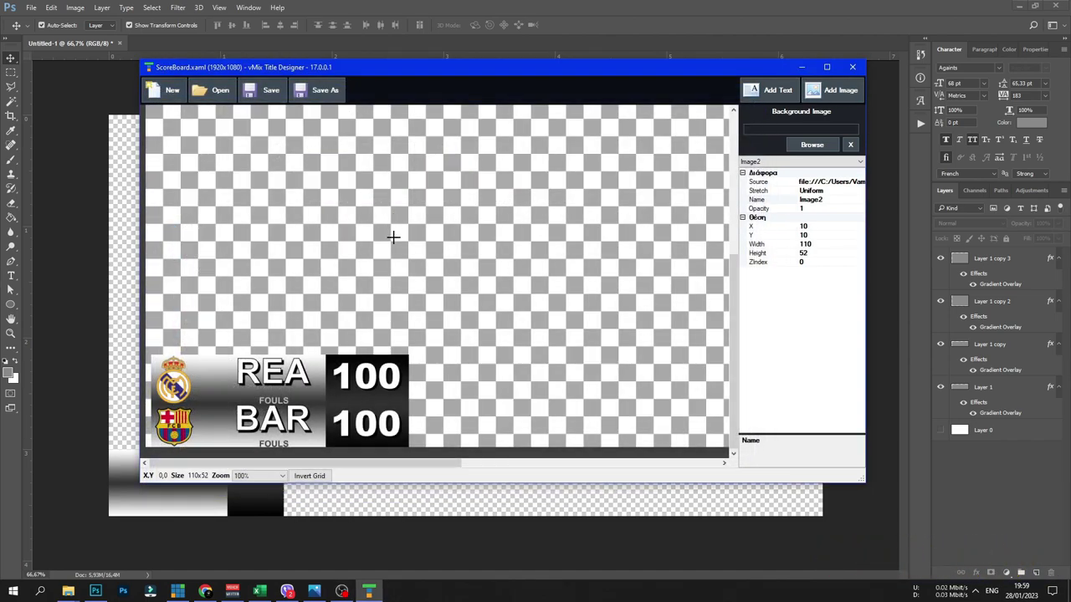
pyautogui.moveTo(236, 361); pyautogui.dragTo(239, 166)
pyautogui.moveTo(233, 366)
pyautogui.mouseDown()
pyautogui.moveTo(252, 378)
pyautogui.moveTo(239, 387)
pyautogui.mouseUp()
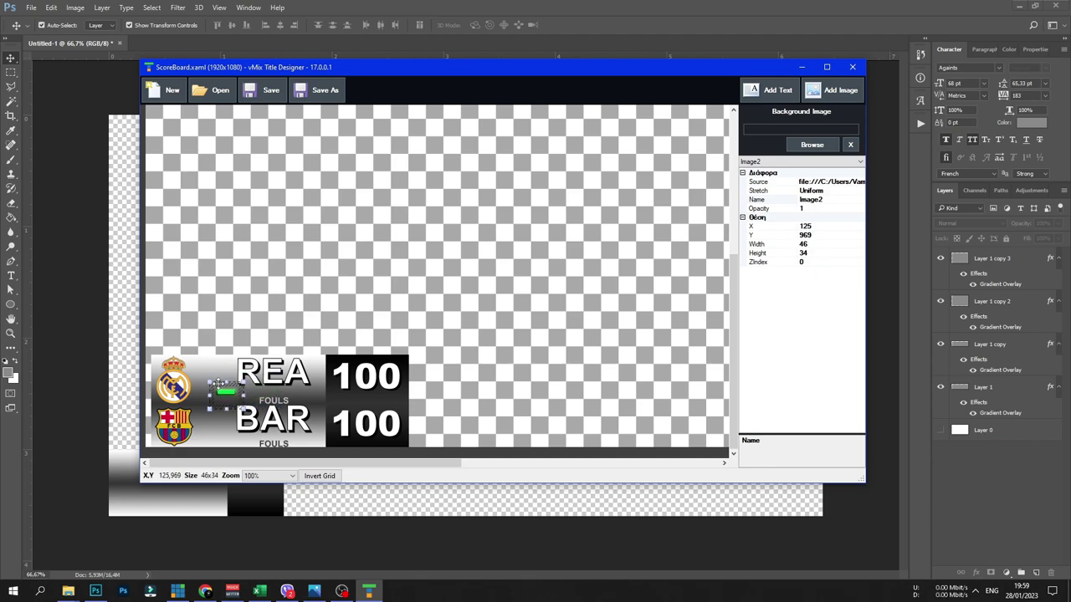
pyautogui.click(818, 200)
pyautogui.click(818, 200)
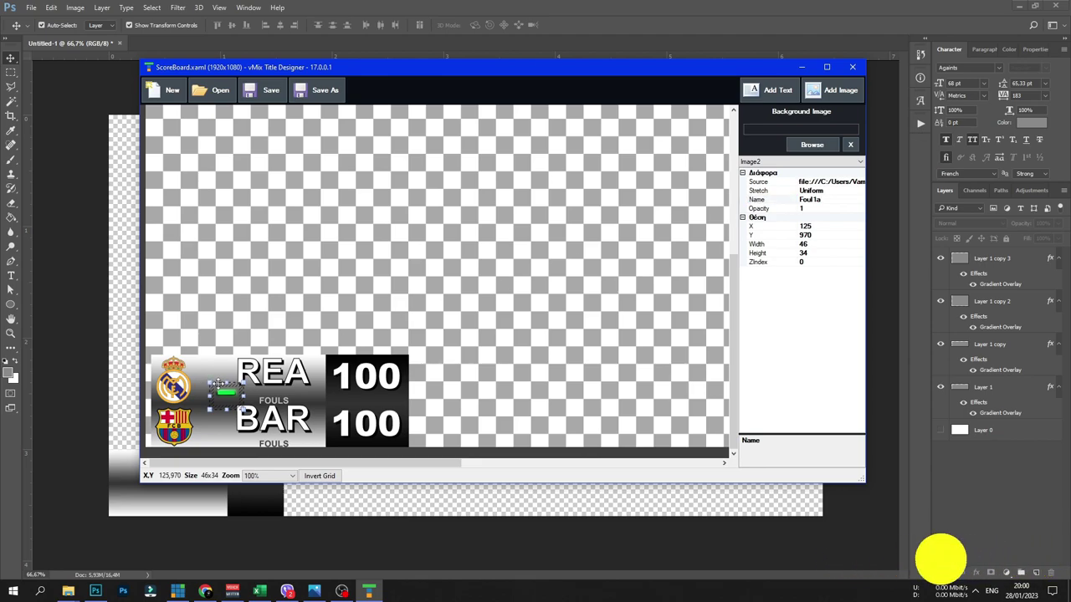
# Duplicate the green foul bar and shift the copy right to about X 165 as REA's second foul.
pyautogui.hotkey('ctrl', 'c')
pyautogui.hotkey('ctrl', 'v')
pyautogui.press('Right')
pyautogui.press('Right')
pyautogui.press('Right')
pyautogui.press('Right')
pyautogui.press('Right')
pyautogui.press('Right')
pyautogui.press('Right')
pyautogui.press('Right')
pyautogui.press('Right')
pyautogui.press('Right')
pyautogui.press('Right')
pyautogui.press('Right')
pyautogui.press('Right')
pyautogui.press('Right')
pyautogui.press('Right')
pyautogui.press('Right')
pyautogui.press('Right')
pyautogui.press('Right')
pyautogui.press('Right')
pyautogui.press('Right')
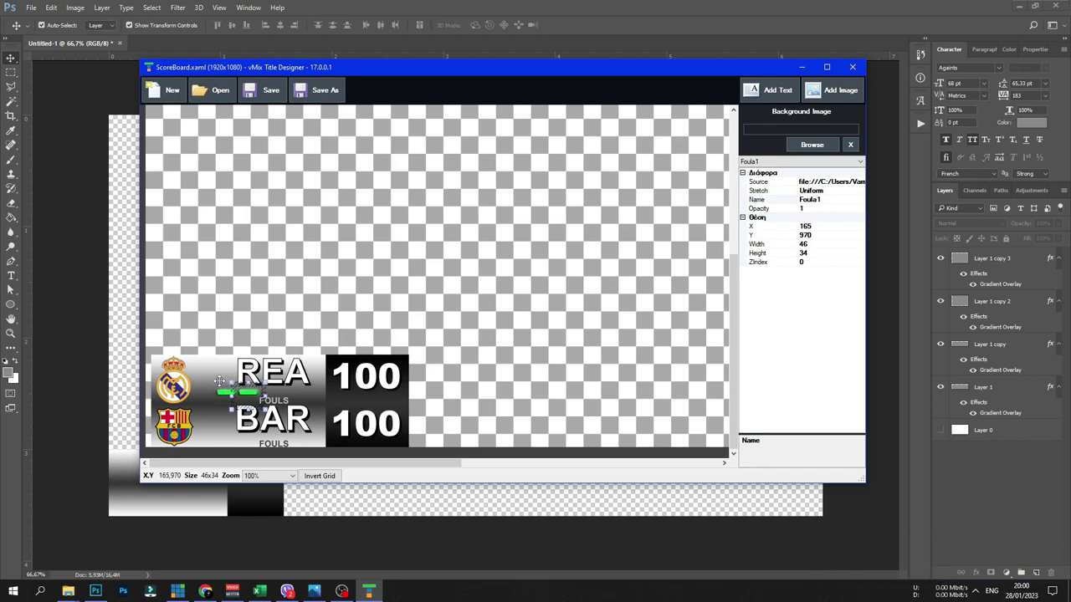
# Duplicate the second green bar and shift the copy right to about X 203 as REA's third foul.
pyautogui.hotkey('ctrl', 'c')
pyautogui.hotkey('ctrl', 'v')
pyautogui.press('Right')
pyautogui.press('Right')
pyautogui.press('Right')
pyautogui.press('Right')
pyautogui.press('Right')
pyautogui.press('Right')
pyautogui.press('Right')
pyautogui.press('Right')
pyautogui.press('Right')
pyautogui.press('Right')
pyautogui.press('Right')
pyautogui.press('Right')
pyautogui.press('Right')
pyautogui.press('Right')
pyautogui.press('Right')
pyautogui.press('Right')
pyautogui.press('Right')
pyautogui.press('Right')
pyautogui.press('Right')
pyautogui.press('Right')
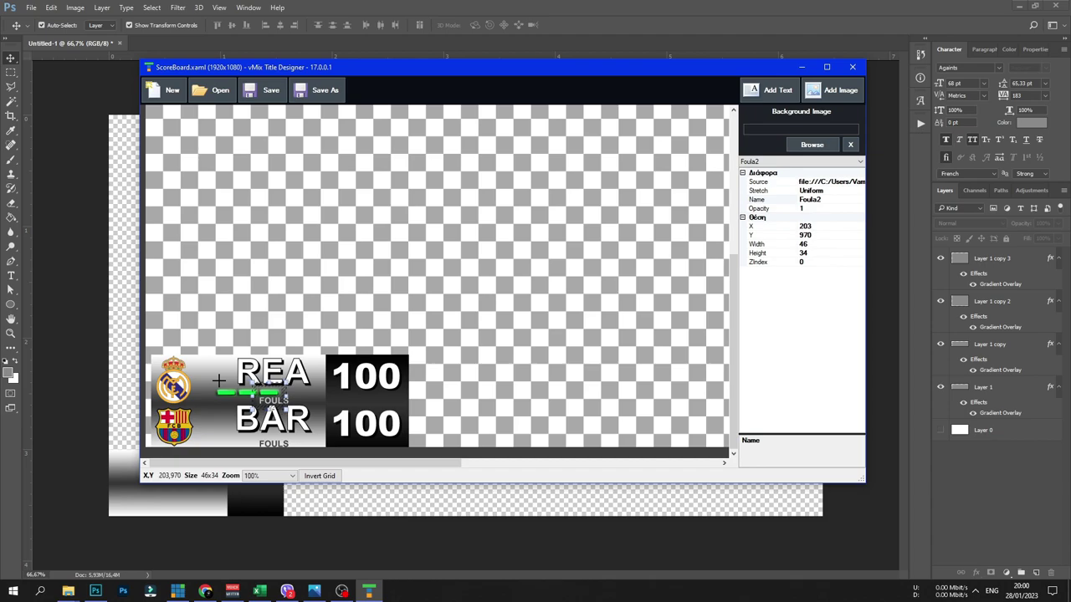
# Paste a fourth green foul bar for REA and shift it right to about X 246.
pyautogui.hotkey('ctrl', 'v')
pyautogui.press('Right')
pyautogui.press('Right')
pyautogui.press('Right')
pyautogui.press('Right')
pyautogui.press('Right')
pyautogui.press('Right')
pyautogui.press('Right')
pyautogui.press('Right')
pyautogui.press('Right')
pyautogui.press('Right')
pyautogui.press('Right')
pyautogui.press('Right')
pyautogui.press('Right')
pyautogui.press('Right')
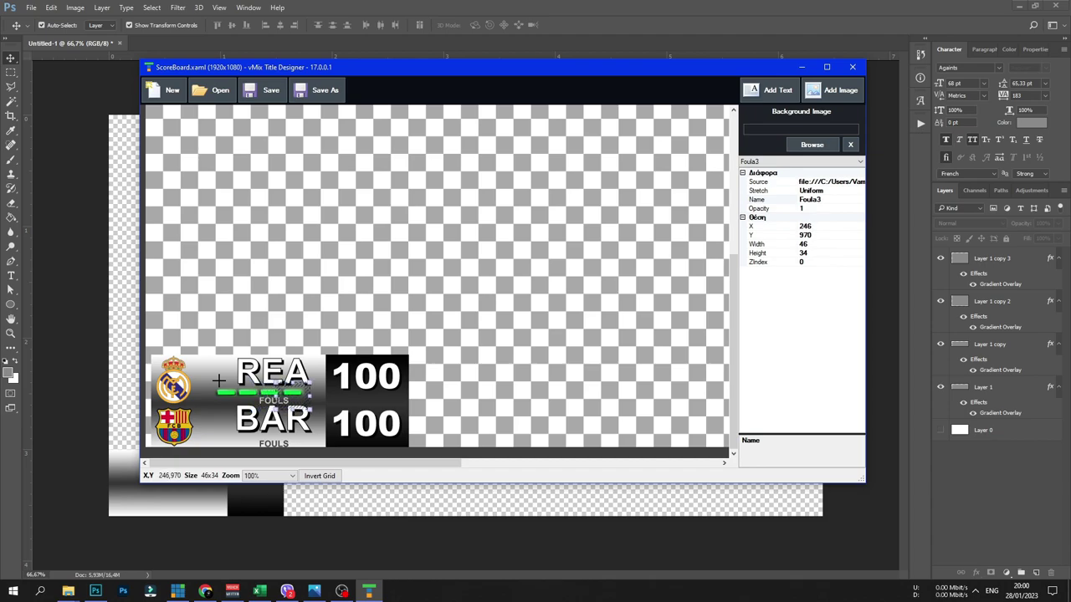
# Paste a fifth foul bar for REA and shift it right to about X 286, next to the score panel.
pyautogui.hotkey('ctrl', 'v')
pyautogui.press('Right')
pyautogui.press('Right')
pyautogui.press('Right')
pyautogui.press('Right')
pyautogui.press('Right')
pyautogui.press('Right')
pyautogui.press('Right')
pyautogui.press('Right')
pyautogui.press('Right')
pyautogui.press('Right')
pyautogui.press('Right')
pyautogui.press('Right')
pyautogui.press('Right')
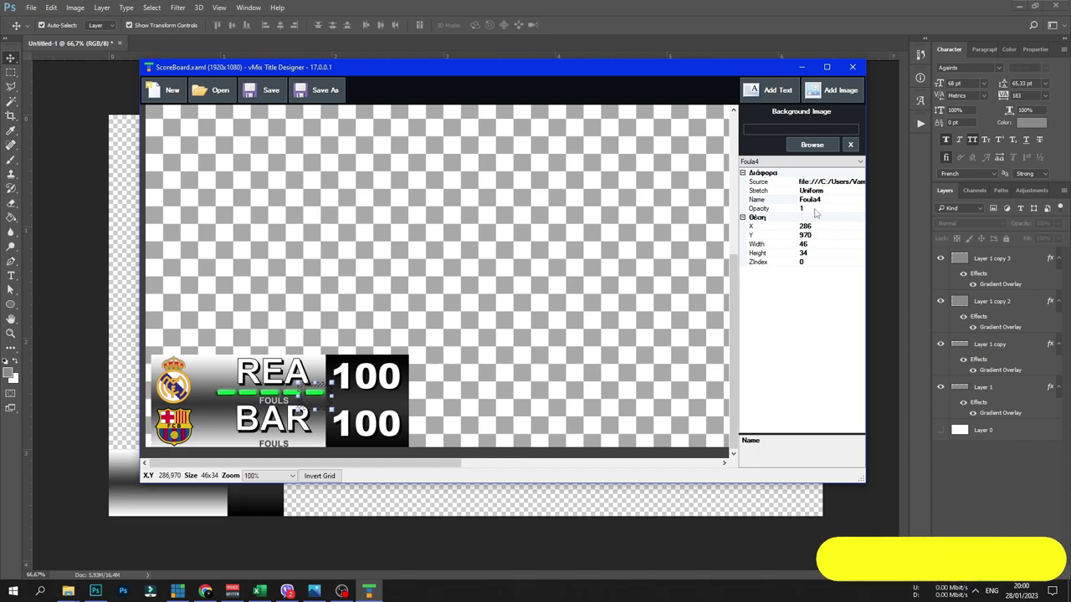
# Change the source image of REA's fifth foul bar to red1.png.
pyautogui.moveTo(867, 192); pyautogui.dragTo(928, 197)
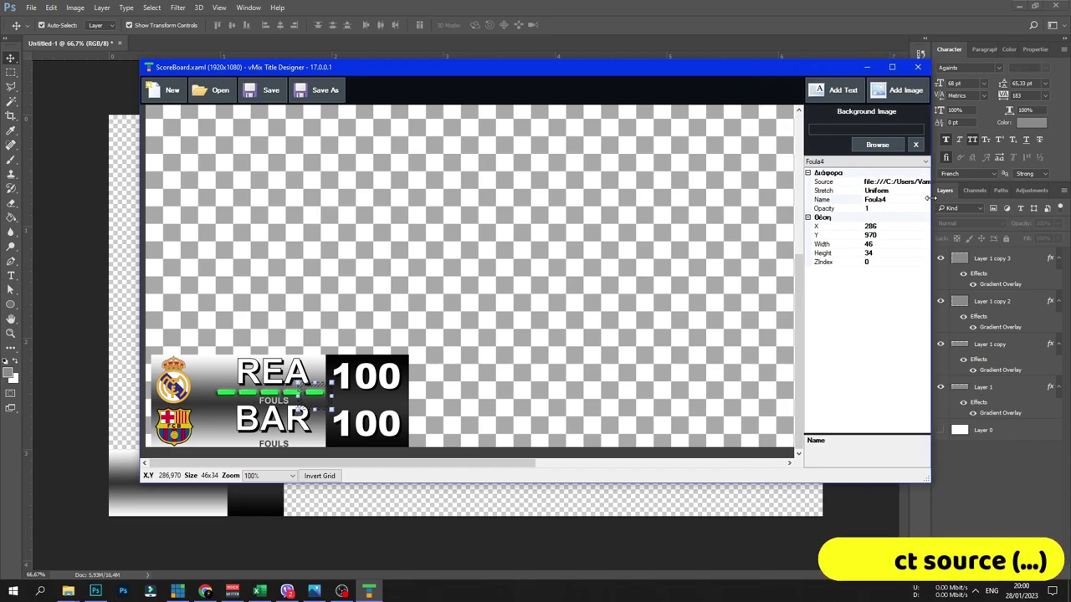
pyautogui.click(915, 190)
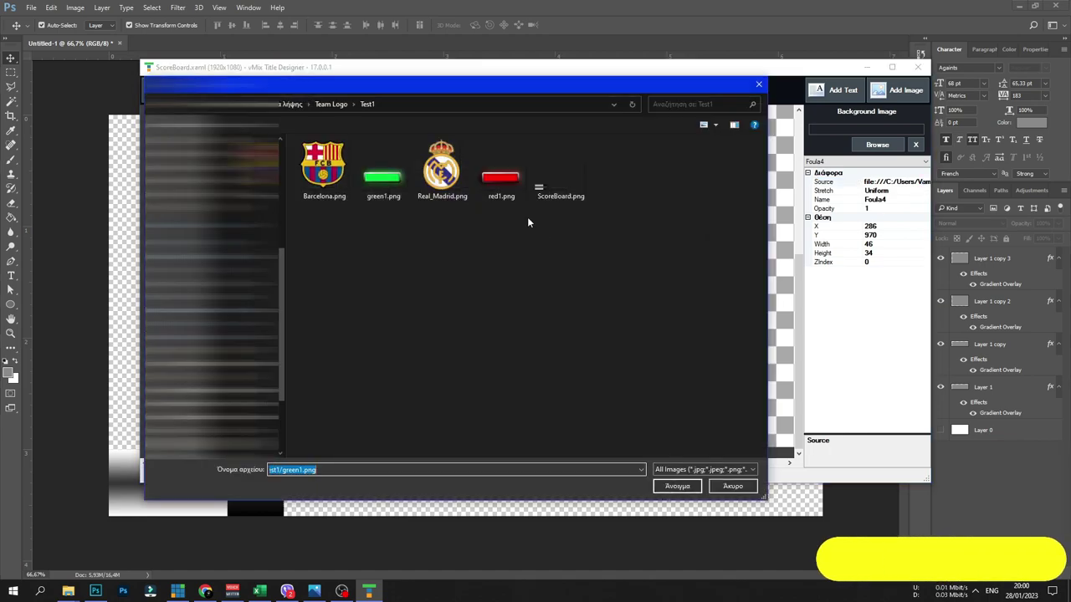
pyautogui.doubleClick(499, 179)
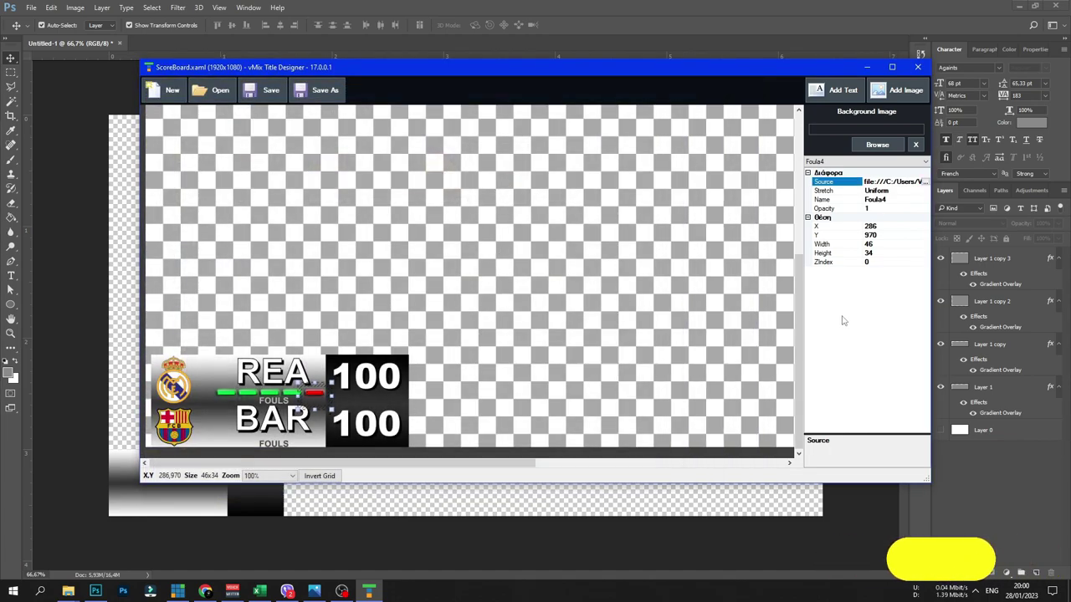
# Rename the duplicated REA foul bars following the Foul1a pattern, with the third bar as Foul3a.
pyautogui.click(893, 202)
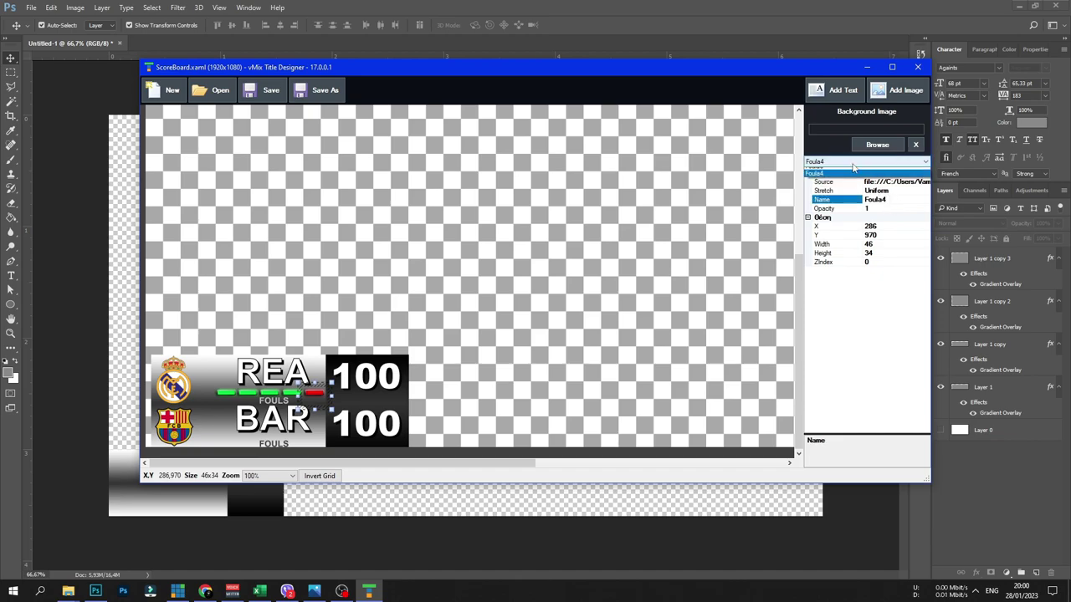
pyautogui.click(878, 160)
pyautogui.click(840, 245)
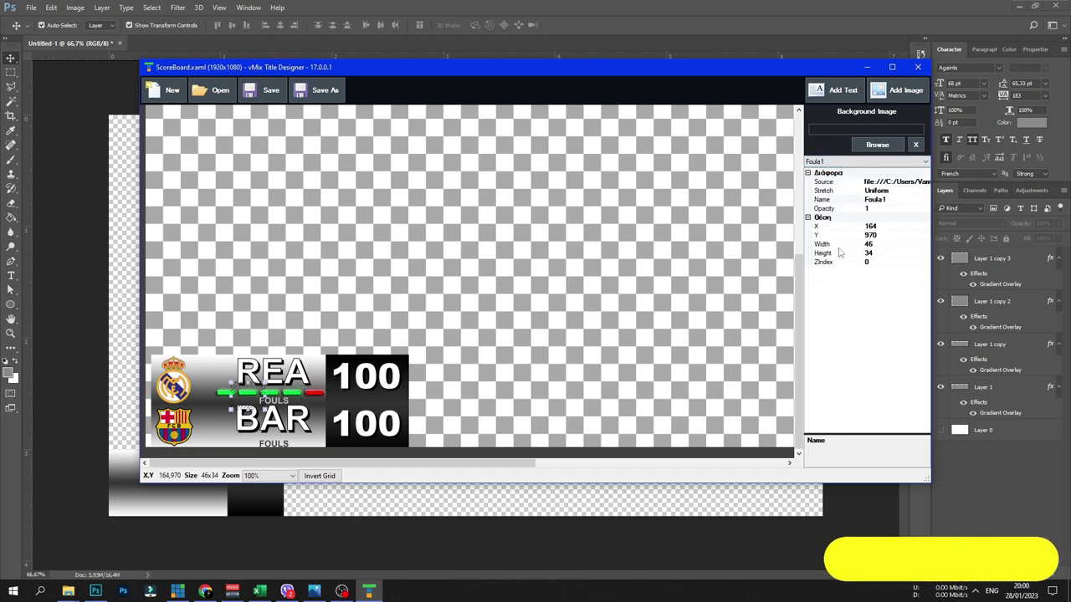
pyautogui.click(866, 161)
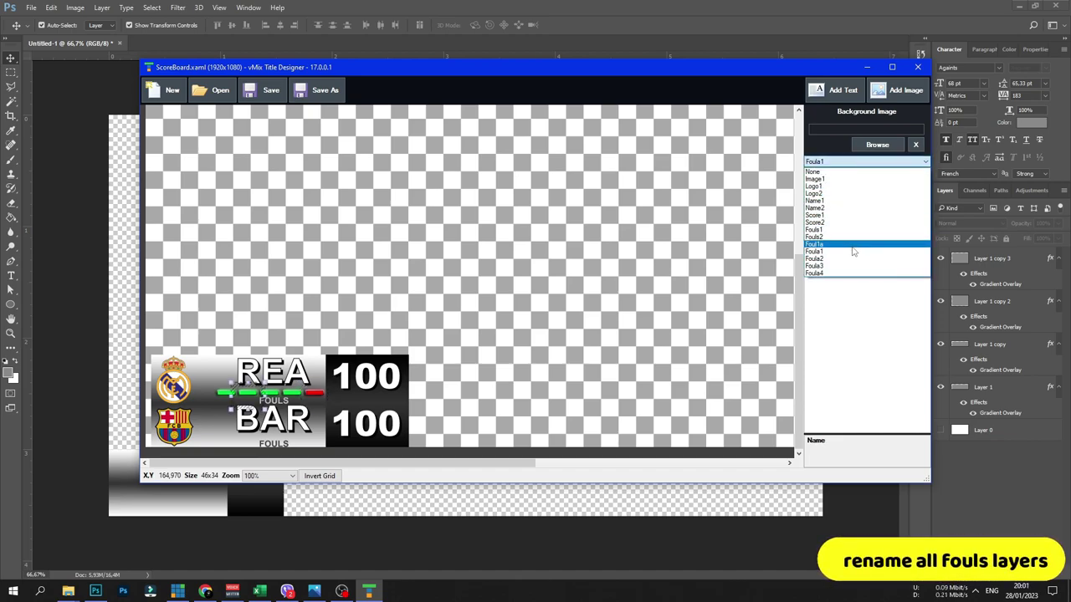
pyautogui.click(874, 250)
pyautogui.click(270, 392)
pyautogui.click(895, 200)
pyautogui.press('BackSpace')
pyautogui.press('BackSpace')
pyautogui.write('3a')
pyautogui.click(299, 394)
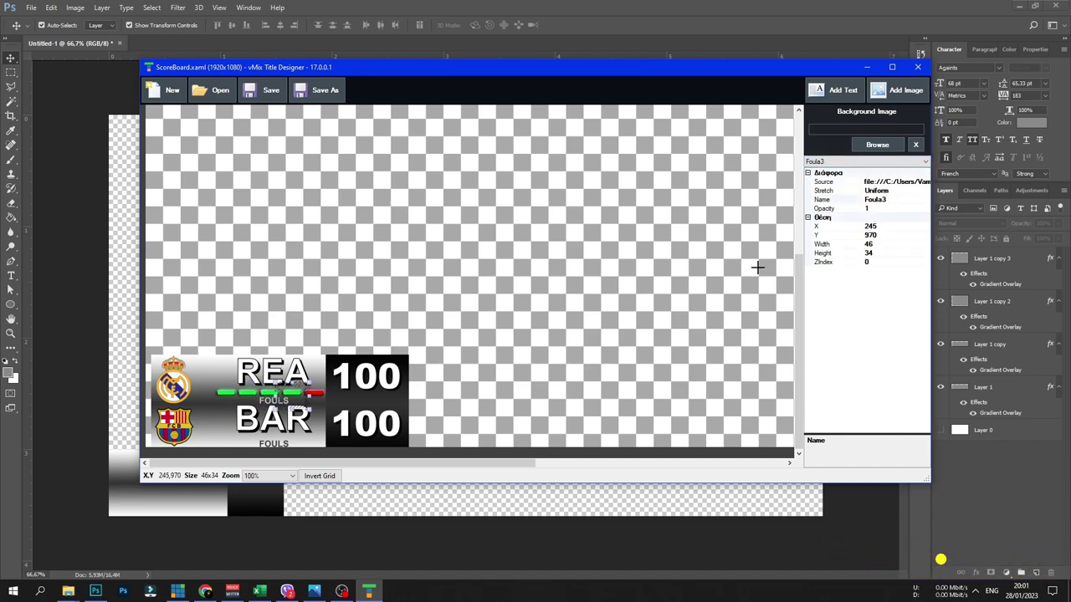
pyautogui.click(323, 391)
pyautogui.click(901, 199)
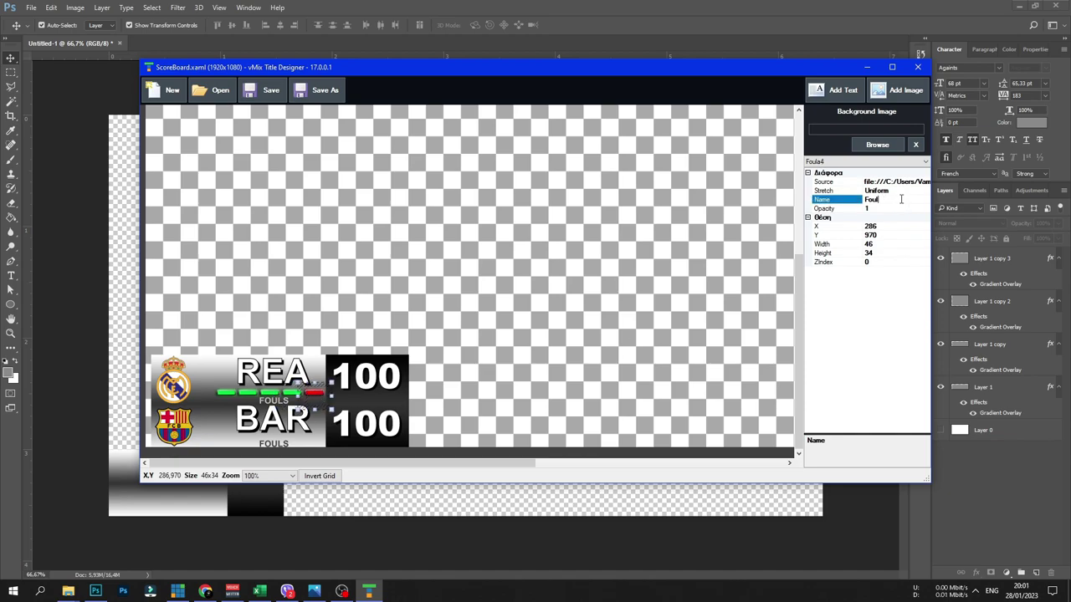
# Copy REA's first green foul bar, place the copy under the BAR name at about 125, 1048 and name it Foul2b.
pyautogui.click(225, 392)
pyautogui.hotkey('ctrl', 'c')
pyautogui.hotkey('ctrl', 'v')
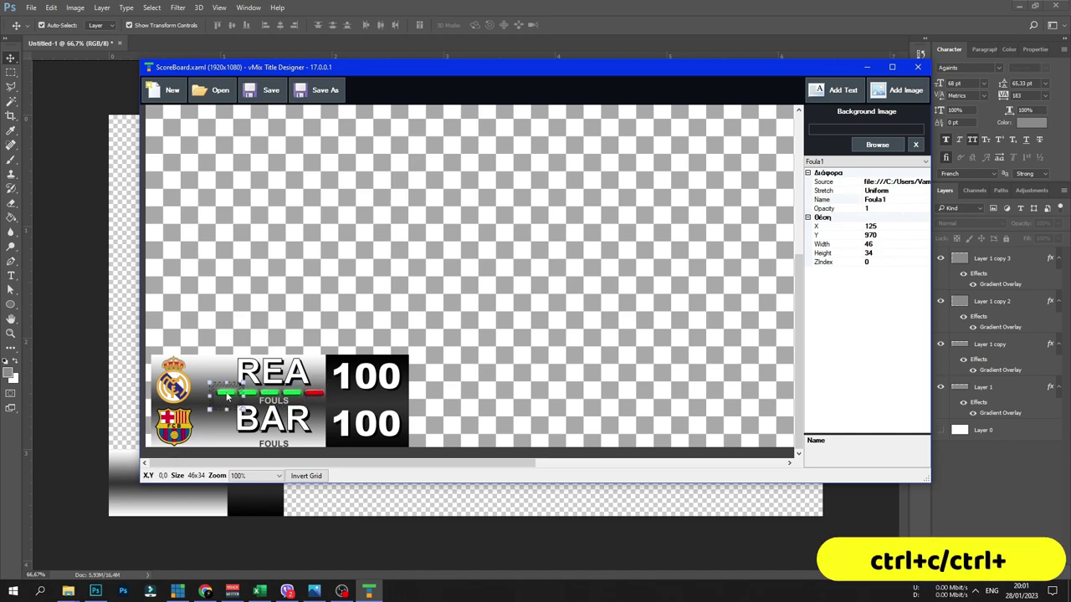
pyautogui.moveTo(226, 398); pyautogui.dragTo(226, 430)
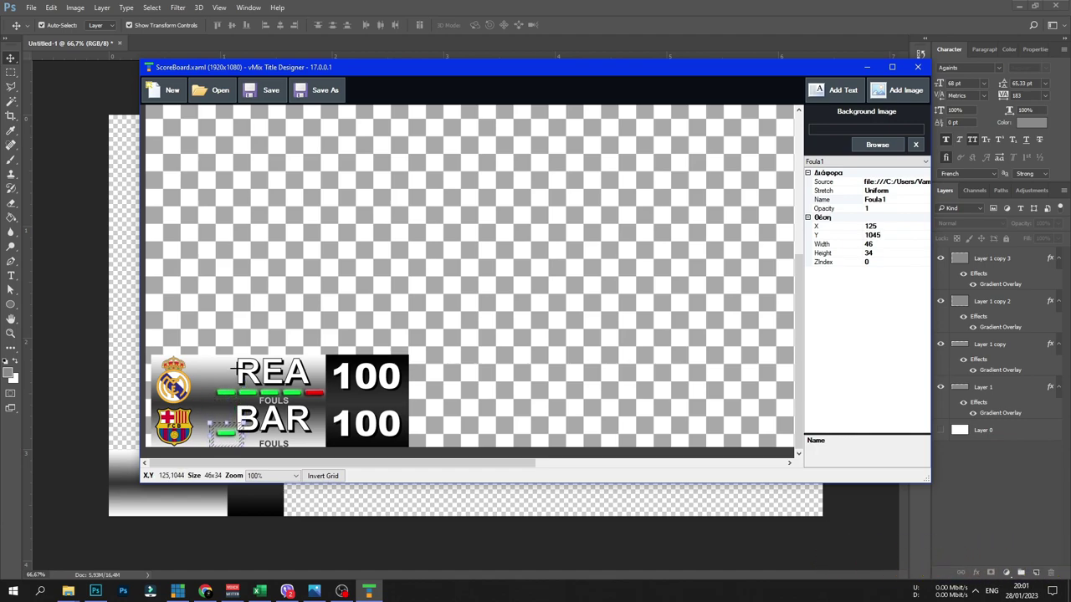
pyautogui.press('Return')
pyautogui.click(552, 318)
pyautogui.click(883, 199)
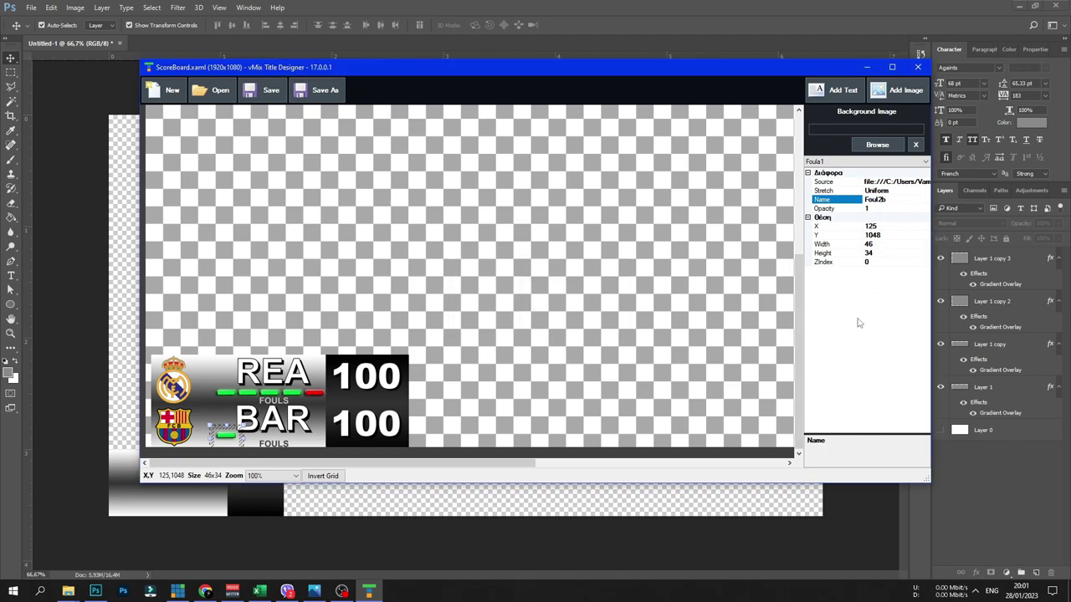
# Add three more green foul bars for BAR at about X 165, 206 and 248, naming the last two Foul3b and Foul4b.
pyautogui.moveTo(219, 425); pyautogui.dragTo(222, 424)
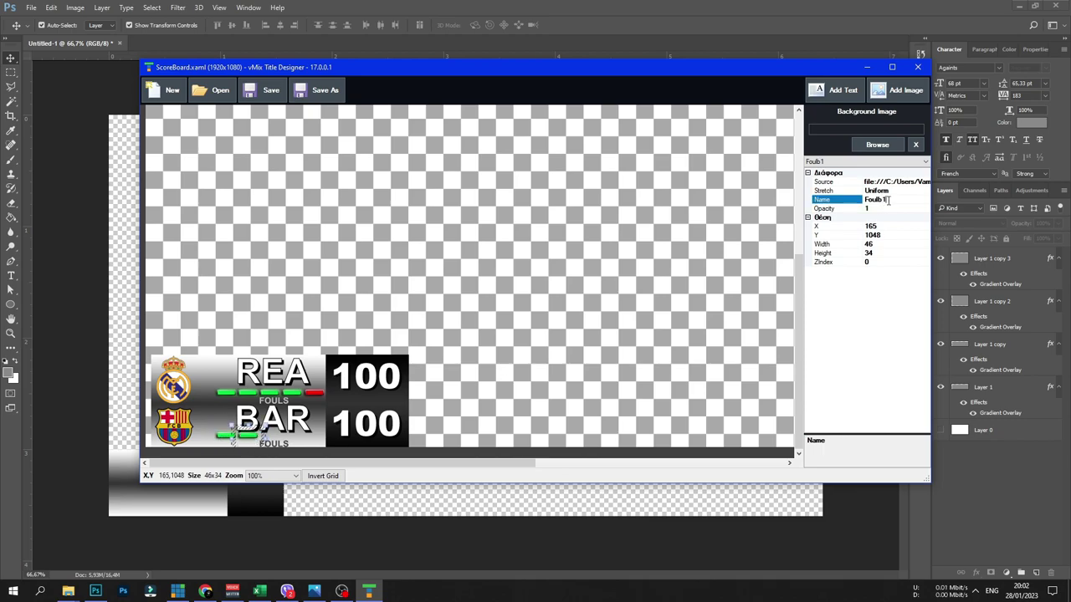
pyautogui.click(266, 390)
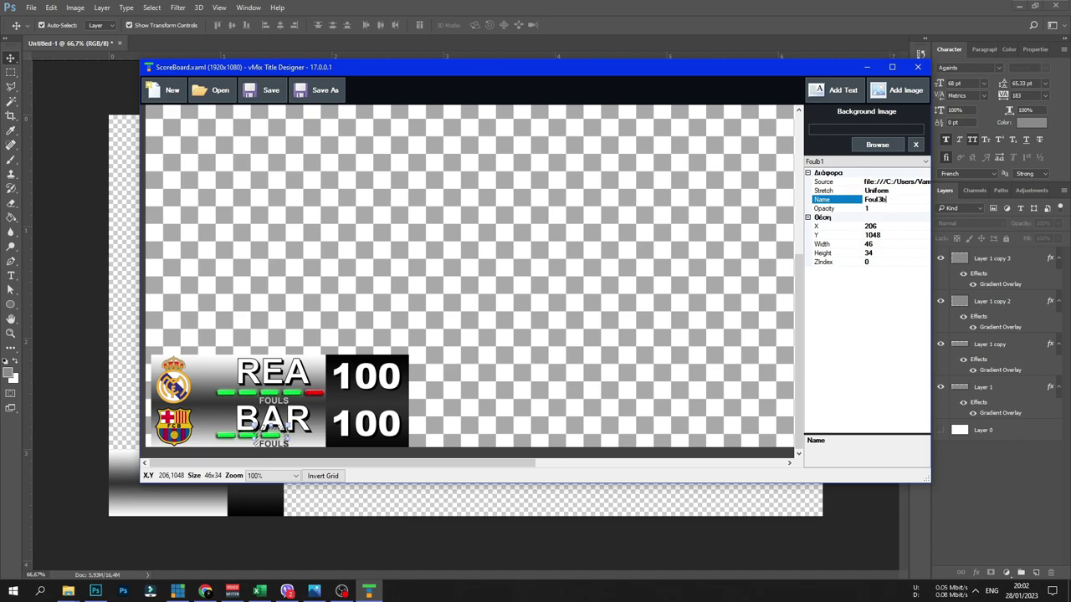
pyautogui.hotkey('ctrl', 'v')
pyautogui.press('Right')
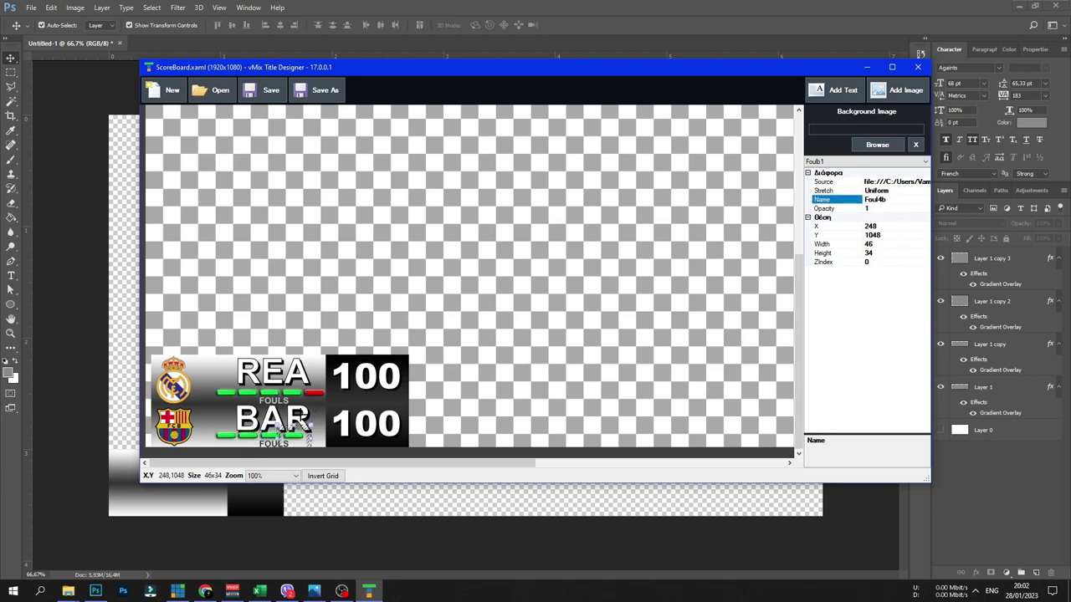
# Add BAR's fifth foul bar at about 287, 1047, name it Foul5b and set its source image to red1.png.
pyautogui.click(311, 411)
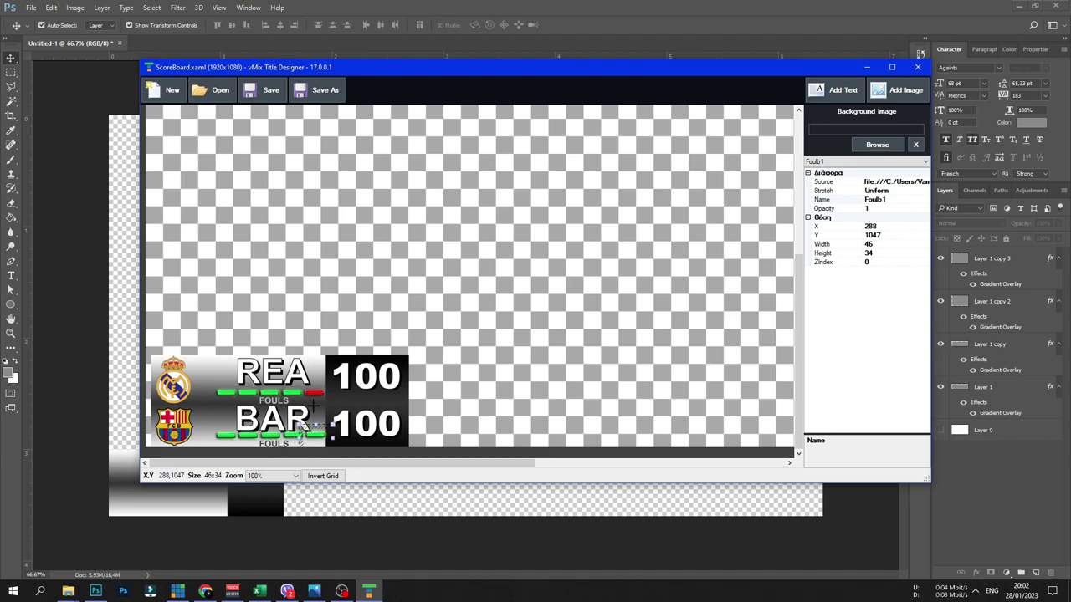
pyautogui.write('b')
pyautogui.click(916, 182)
pyautogui.click(926, 182)
pyautogui.doubleClick(503, 174)
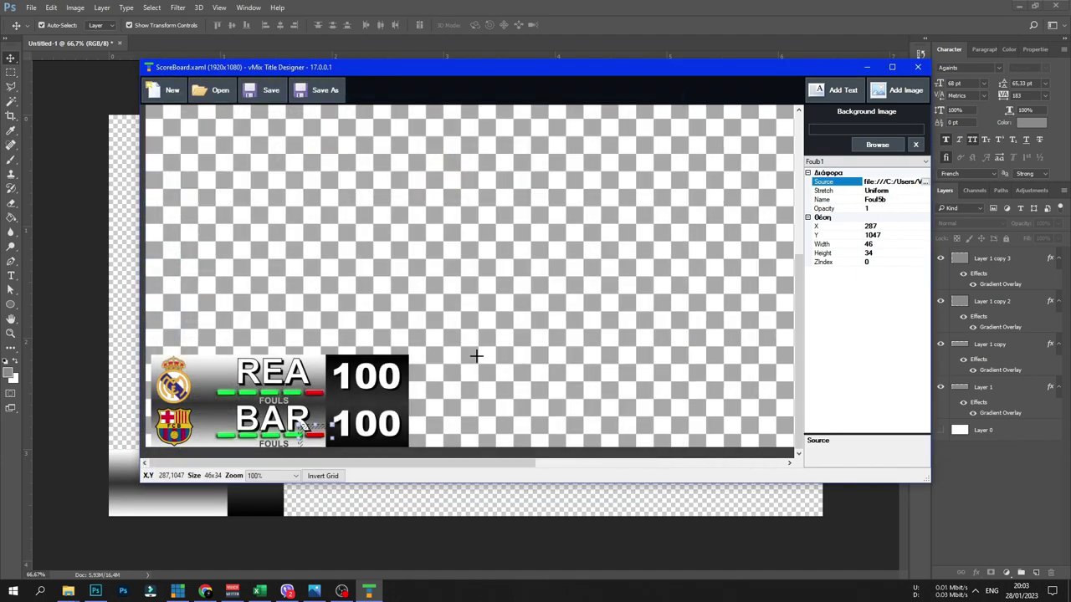
pyautogui.click(226, 441)
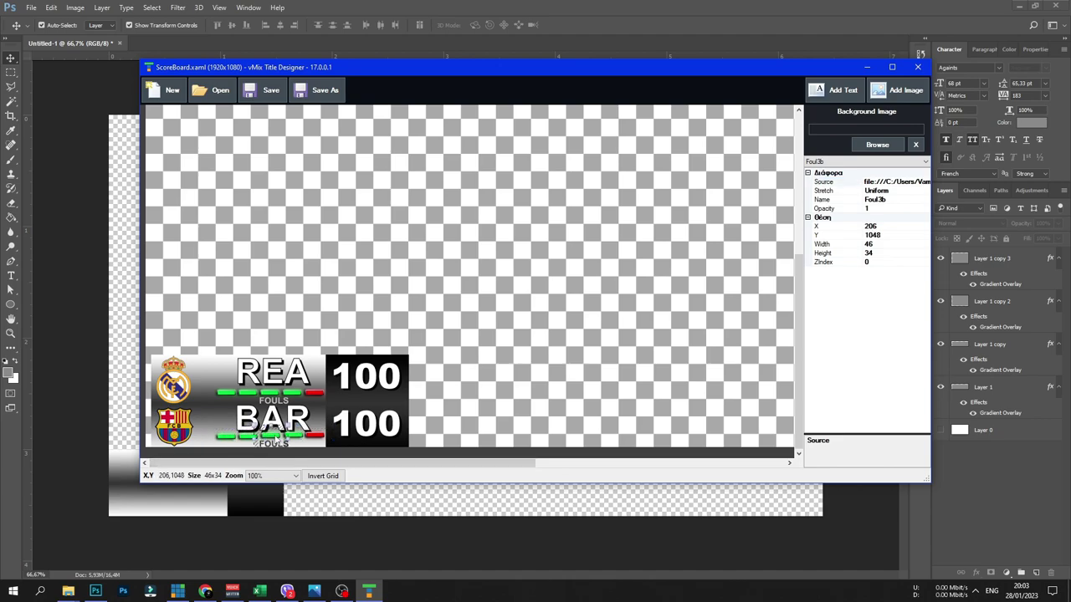
pyautogui.click(525, 383)
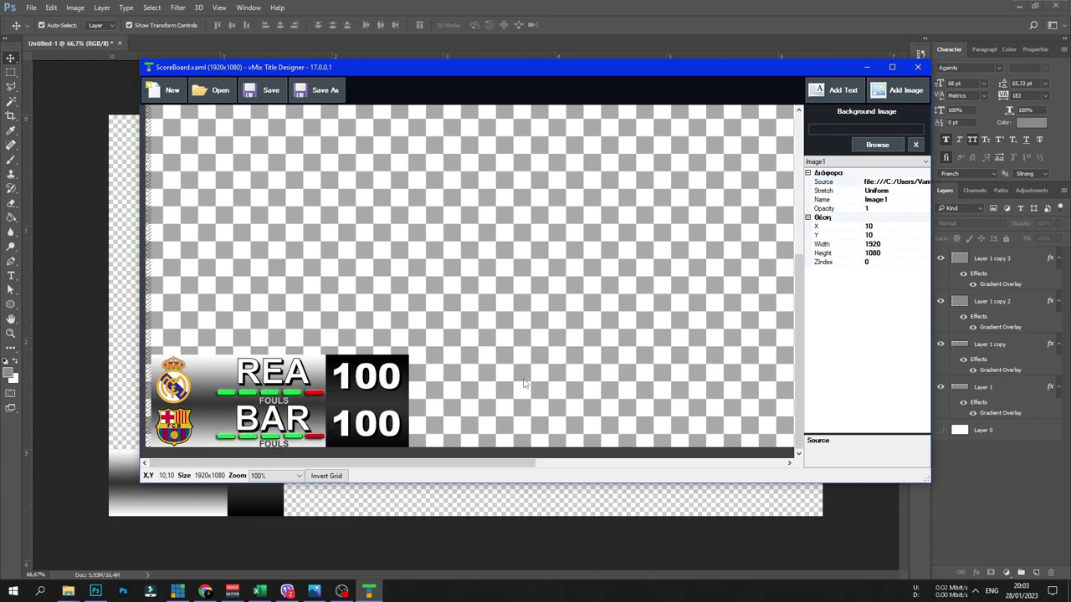
pyautogui.click(834, 161)
pyautogui.click(839, 218)
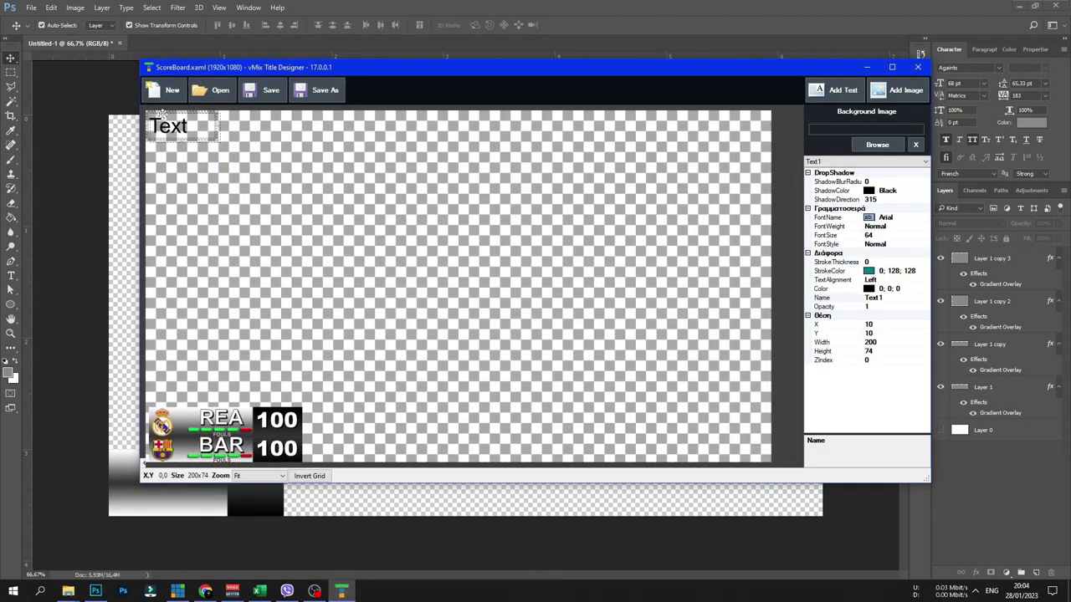
# Move the new text beside the scoreboard to about 527, 950 and change its content to 1 PER.
pyautogui.moveTo(175, 127); pyautogui.dragTo(343, 433)
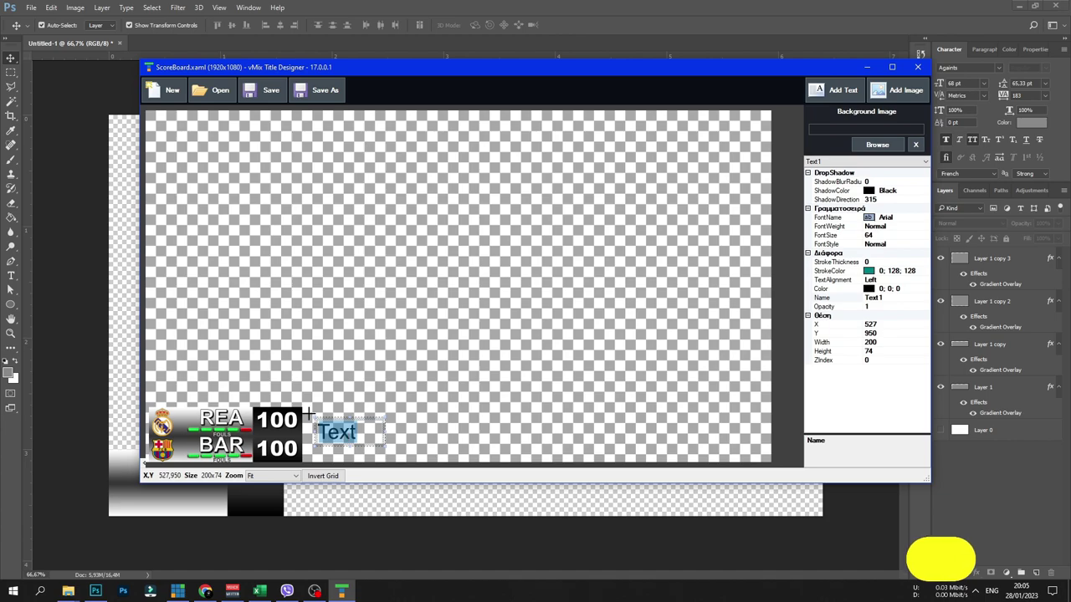
pyautogui.write('1 per')
pyautogui.press('BackSpace')
pyautogui.press('BackSpace')
pyautogui.press('BackSpace')
pyautogui.write('PER')
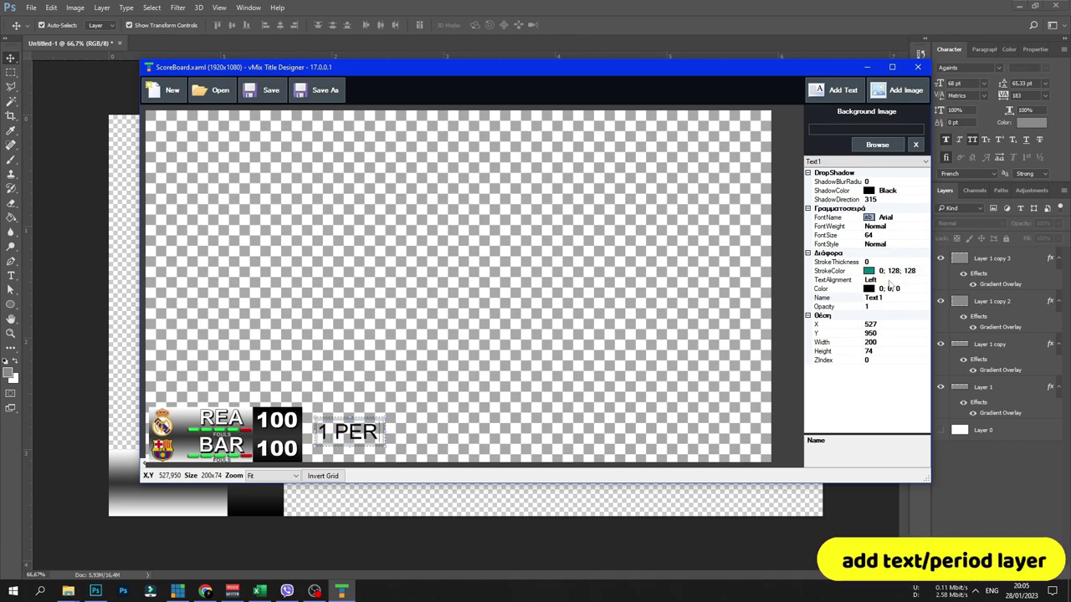
# Center the 1 PER text and name the element Period.
pyautogui.click(890, 279)
pyautogui.click(925, 280)
pyautogui.click(895, 298)
pyautogui.click(847, 299)
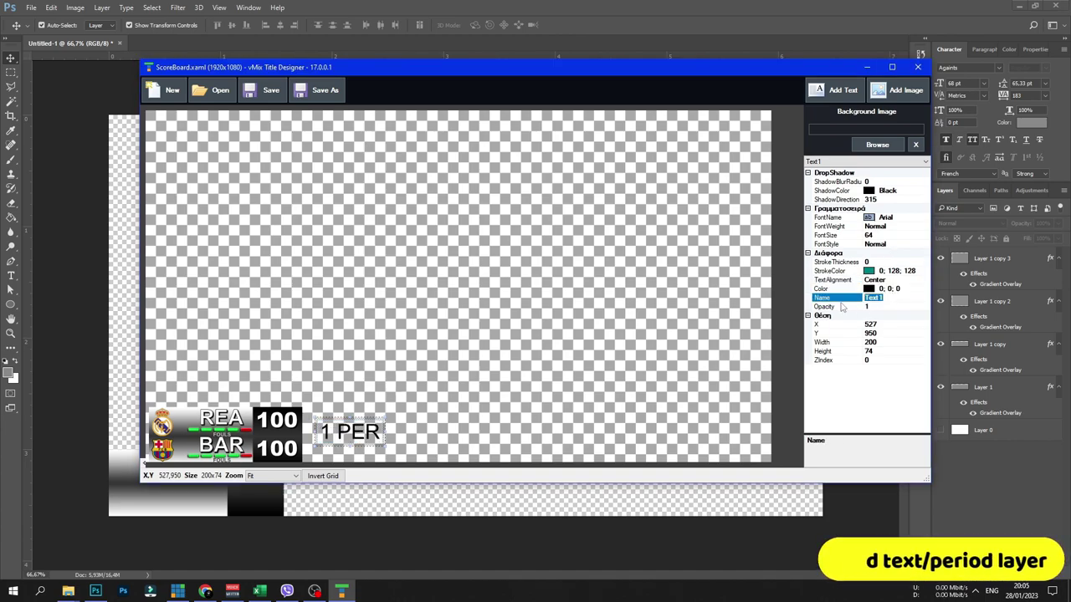
# Color the 1 PER text white (255; 255; 255).
pyautogui.click(895, 290)
pyautogui.click(925, 290)
pyautogui.click(829, 316)
# Move the 1 PER text onto the black score panel at about 299, 955 and set its font size to 14.
pyautogui.moveTo(350, 433); pyautogui.dragTo(275, 434)
pyautogui.click(911, 236)
pyautogui.click(925, 237)
pyautogui.click(884, 273)
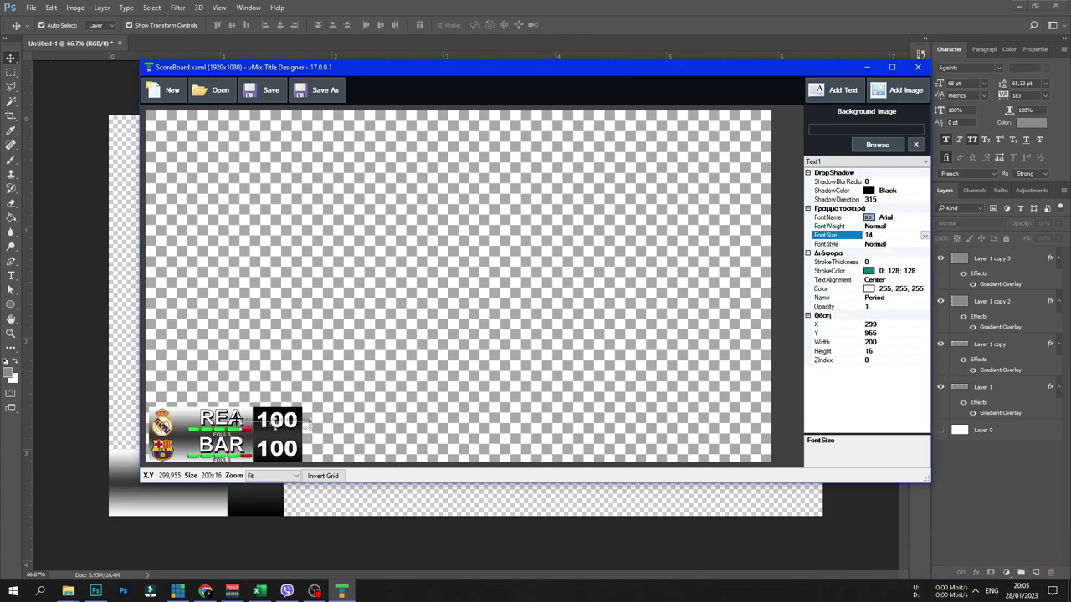
# Zoom the canvas to 100% and move the 1 PER text between the two scores, at about 302, 985.
pyautogui.click(269, 476)
pyautogui.click(265, 495)
pyautogui.scroll(-5, 318, 410)
pyautogui.moveTo(327, 374); pyautogui.dragTo(329, 390)
# Set the 1 PER text's font to Arial Black and its font weight to Black.
pyautogui.click(912, 219)
pyautogui.click(925, 218)
pyautogui.click(924, 193)
pyautogui.click(914, 225)
pyautogui.click(924, 226)
pyautogui.click(875, 237)
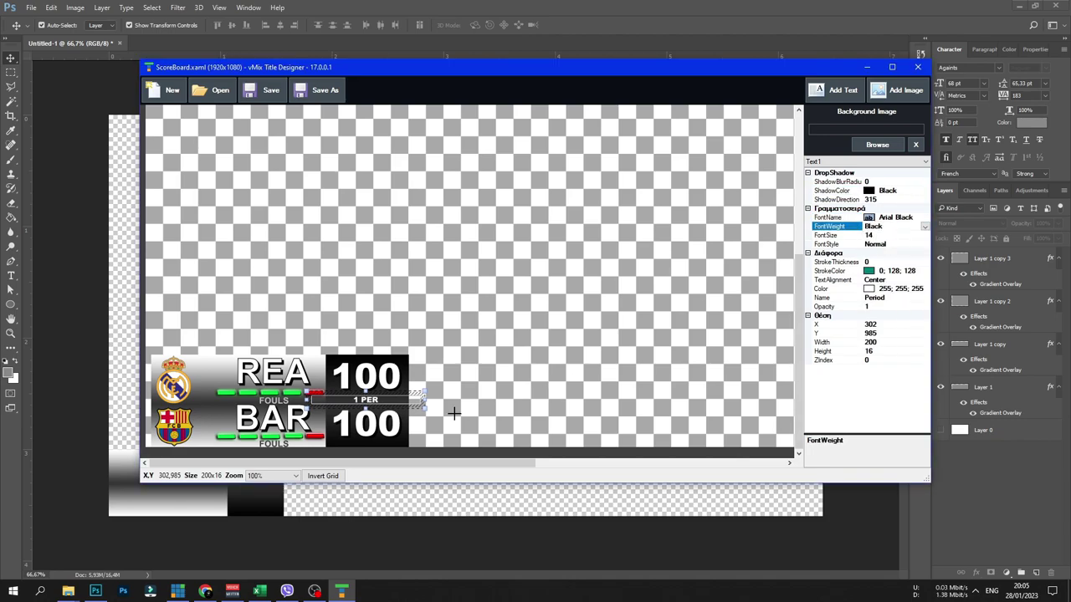
# Set the 1 PER text's font size to 18 and deselect it.
pyautogui.click(846, 237)
pyautogui.click(925, 236)
pyautogui.click(858, 279)
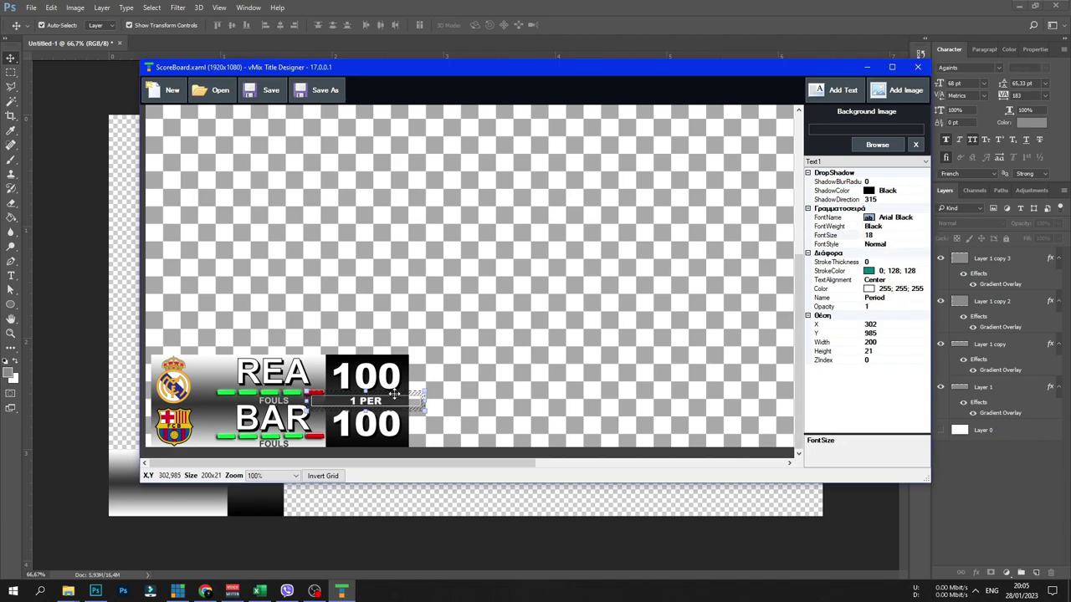
pyautogui.click(473, 402)
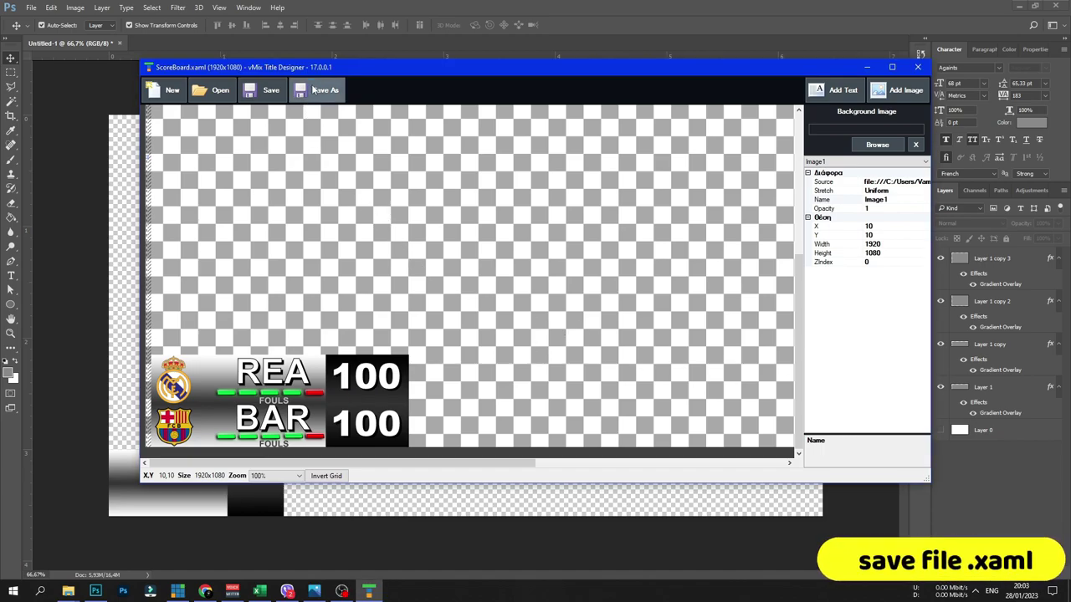
# Save the title as ScoreBoard.xaml in the Test1 folder, overwriting the existing file.
pyautogui.click(314, 90)
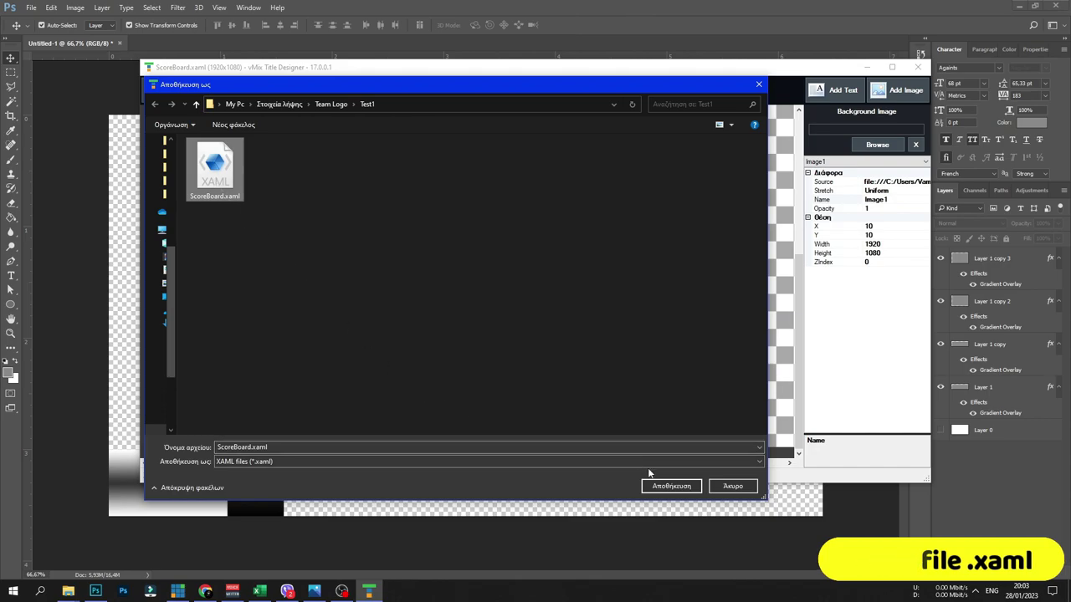
pyautogui.click(671, 486)
pyautogui.click(576, 297)
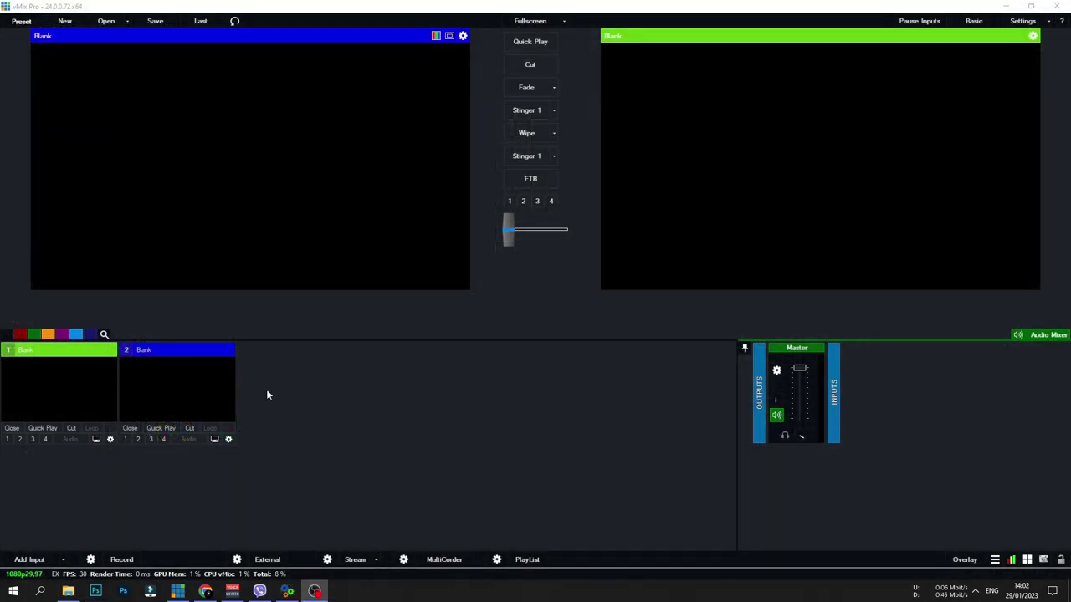
# In vMix, add ScoreBoard.xaml from the Test1 folder as a Title/XAML input and close its title editor.
pyautogui.click(29, 560)
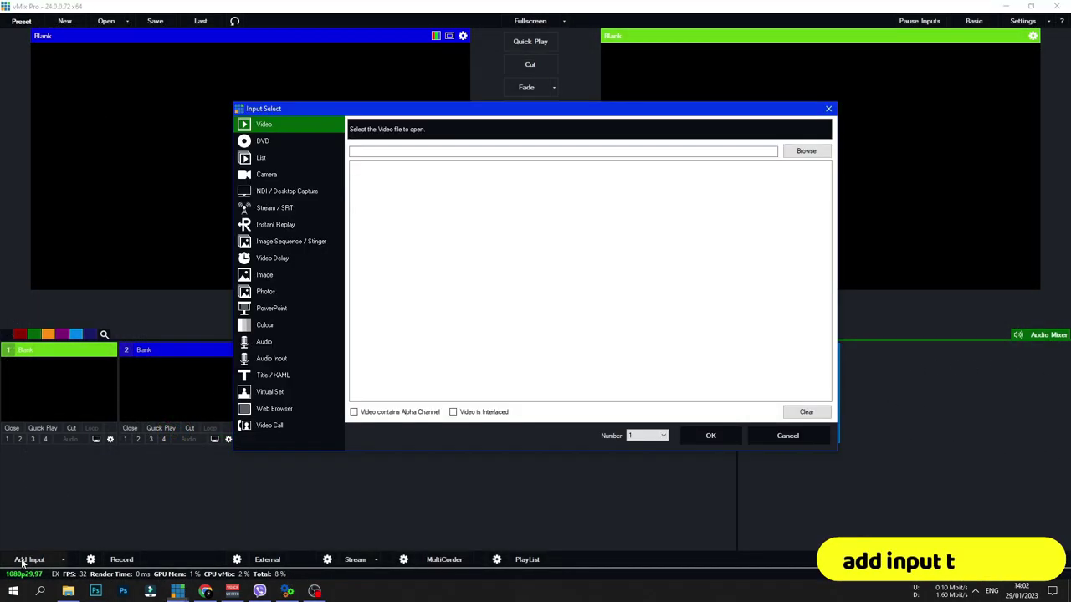
pyautogui.click(286, 379)
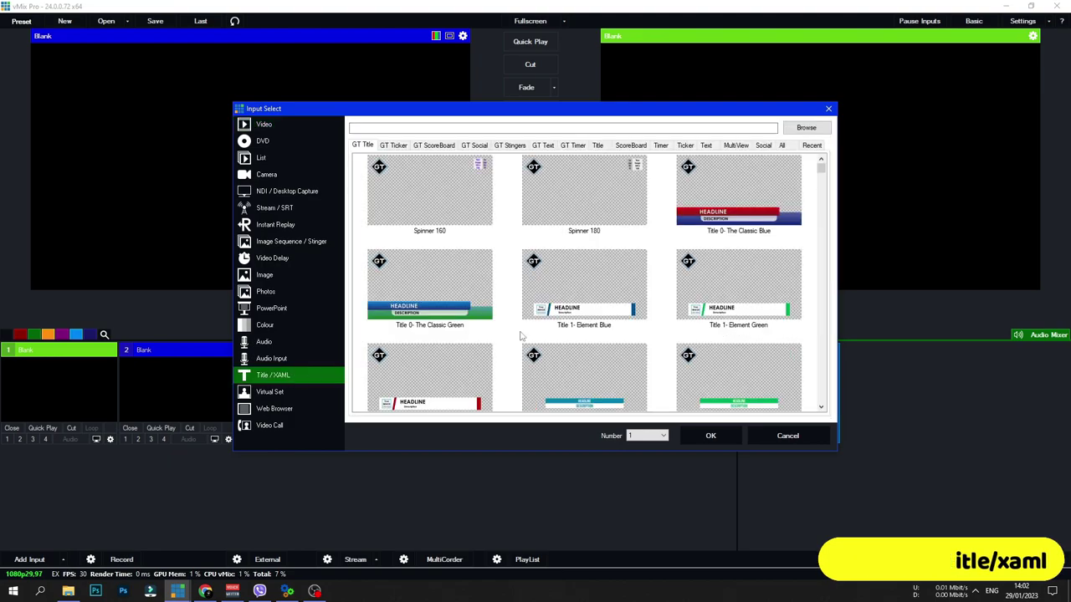
pyautogui.click(805, 127)
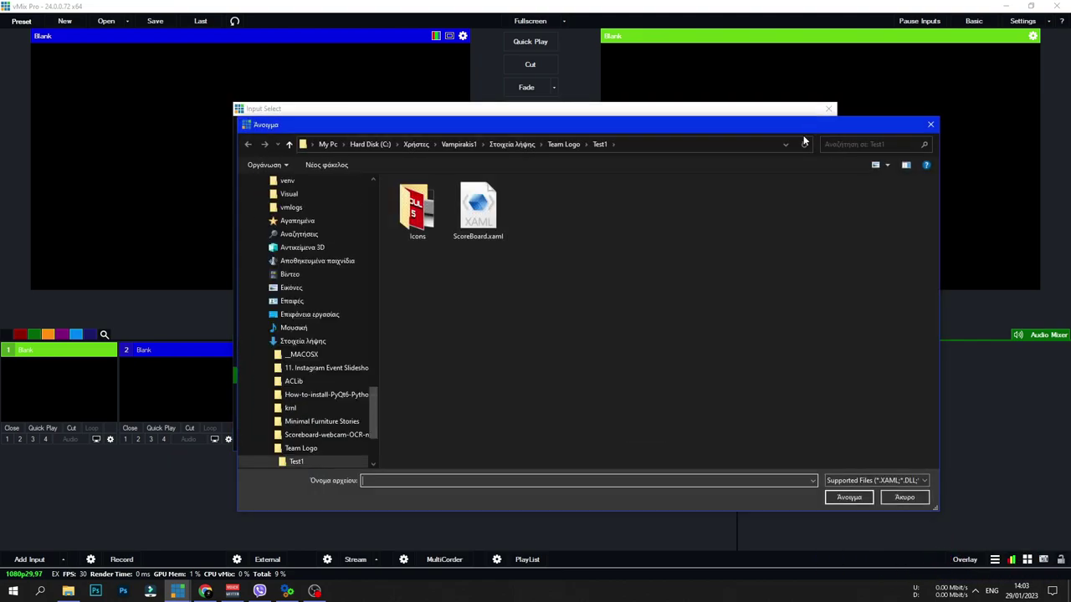
pyautogui.doubleClick(483, 221)
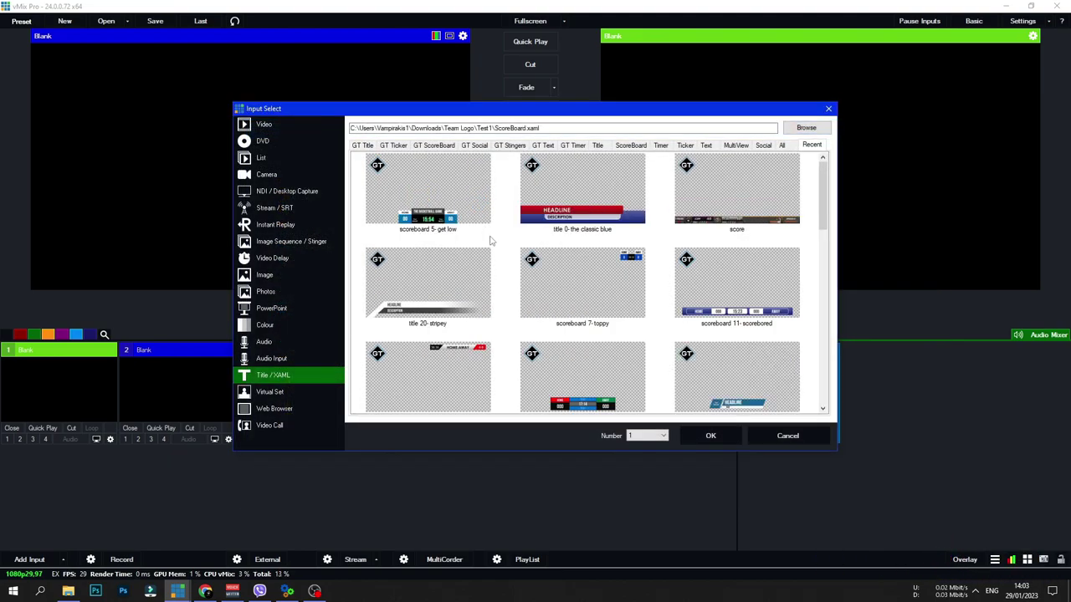
pyautogui.click(710, 436)
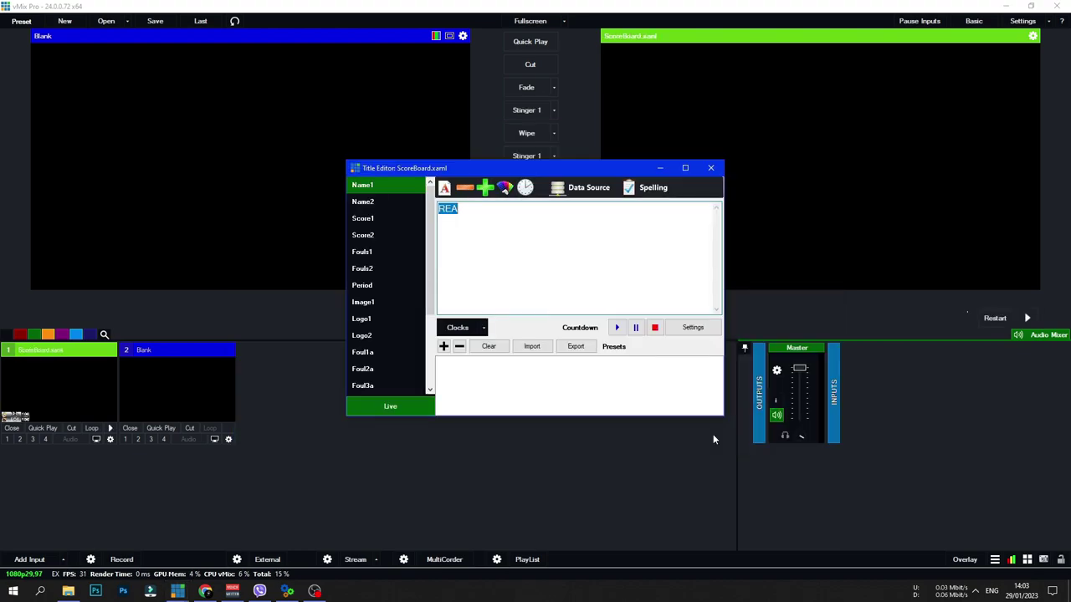
pyautogui.click(710, 169)
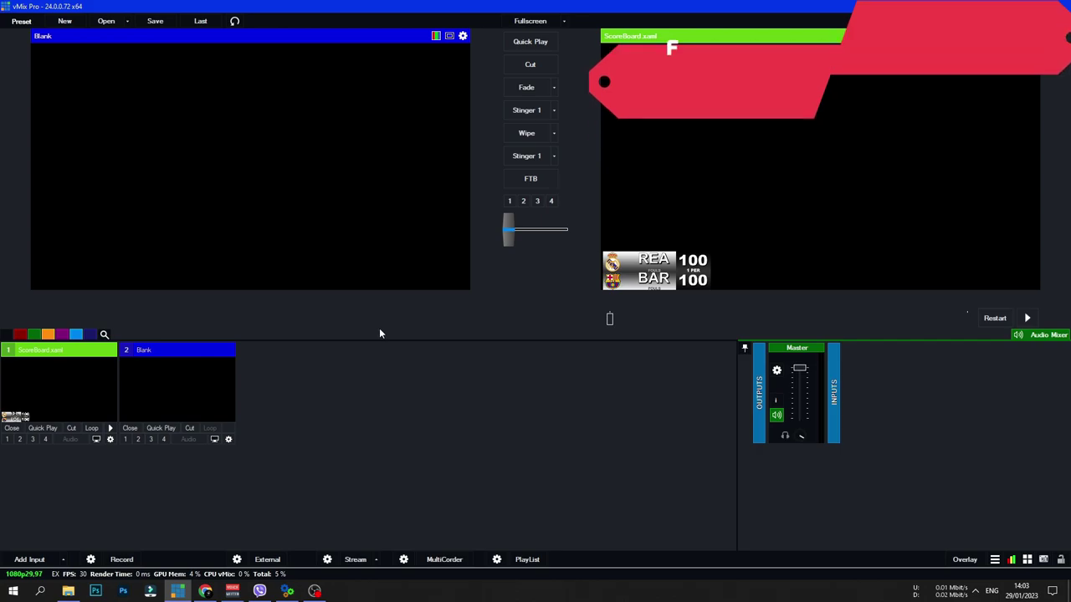
# Replace the ScoreBoard title's Image1 background with another image file and close the title editor.
pyautogui.rightClick(95, 376)
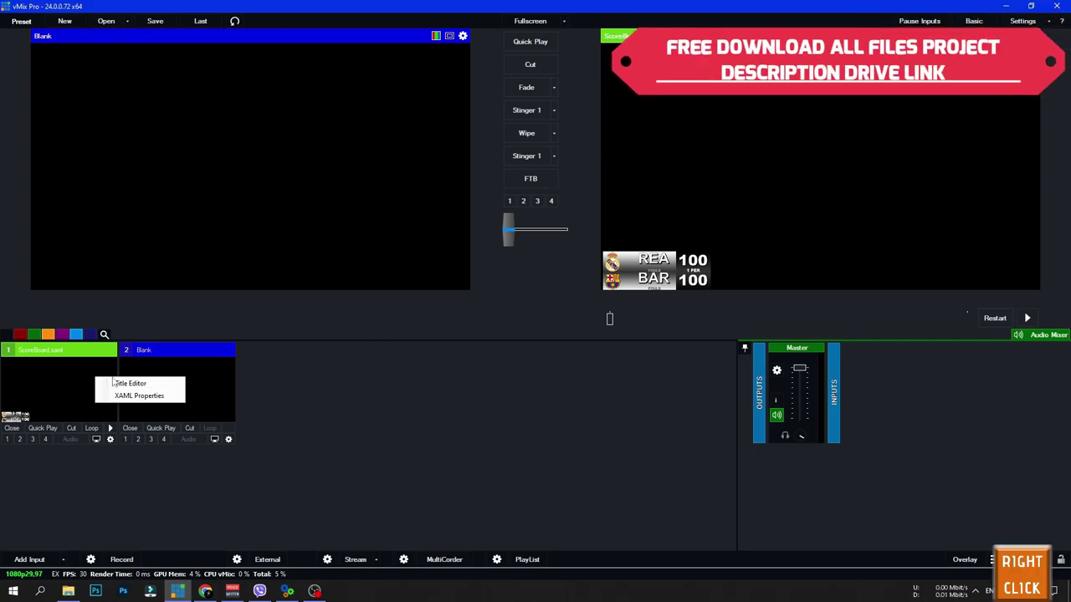
pyautogui.click(117, 383)
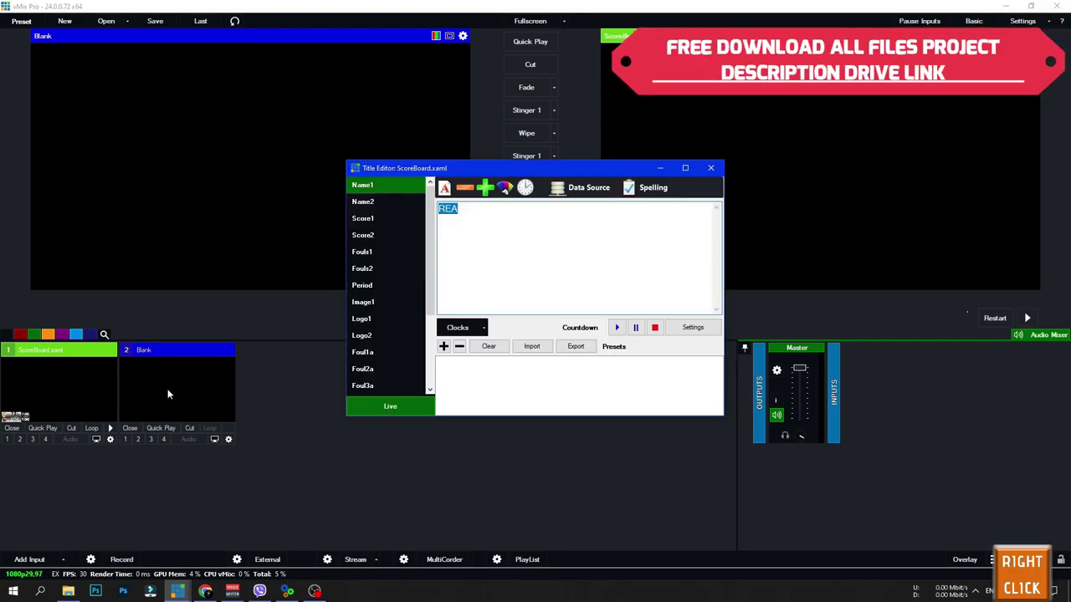
pyautogui.click(363, 302)
pyautogui.click(469, 332)
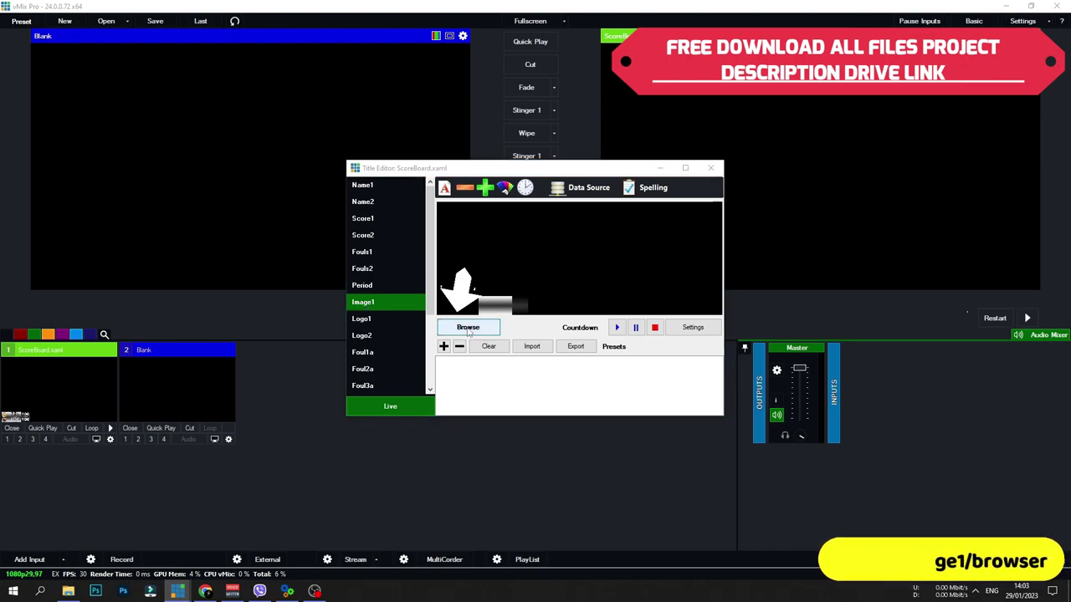
pyautogui.doubleClick(776, 286)
pyautogui.click(710, 168)
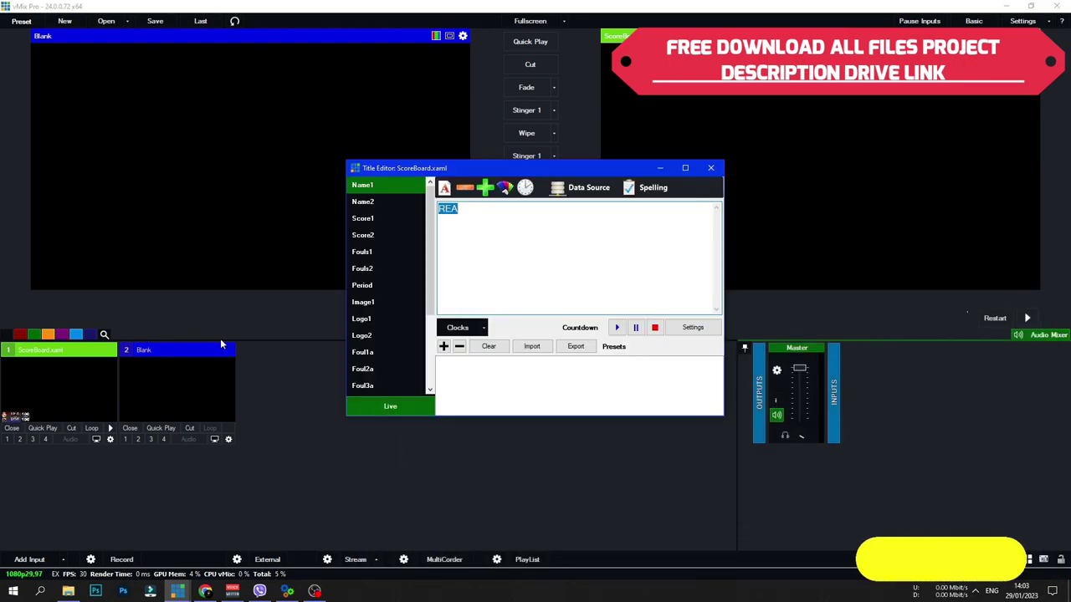
# Choose white (FFFFFF) as the text color of the Fouls2 field in the ScoreBoard title.
pyautogui.click(368, 269)
pyautogui.click(469, 187)
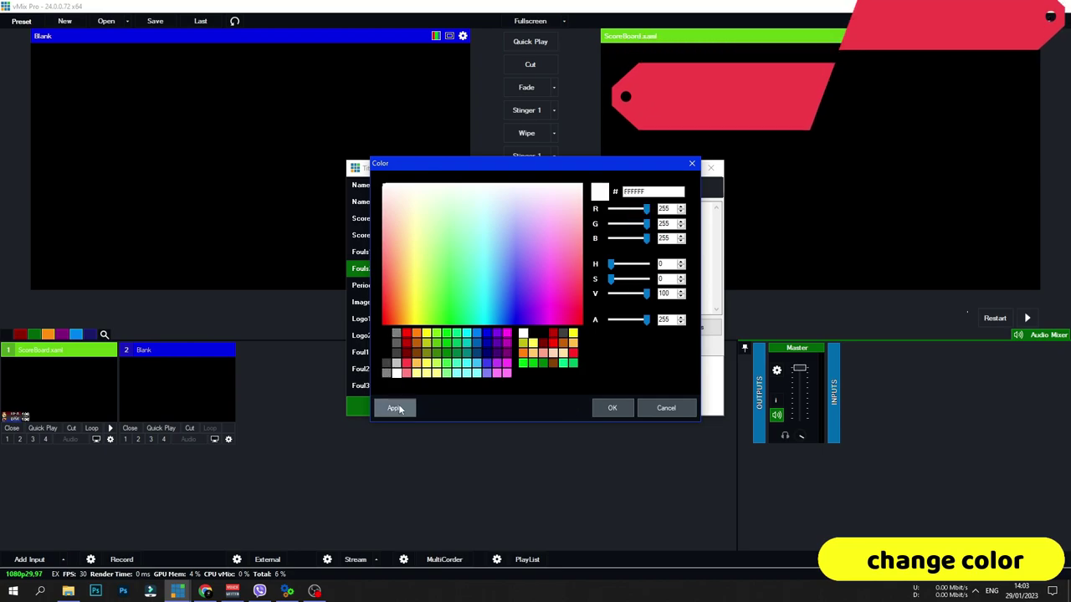